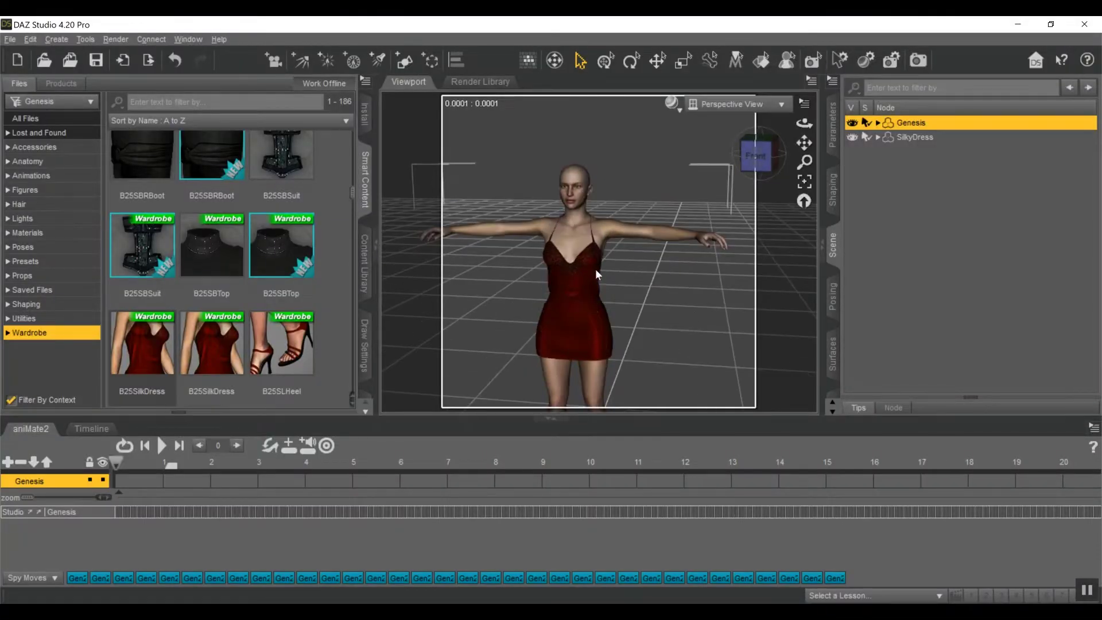
Swing the view to a raised front angle on the Genesis figure in the SilkyDress.
{"action": "left_click_drag", "start_coordinate": [756, 155], "coordinate": [663, 216]}
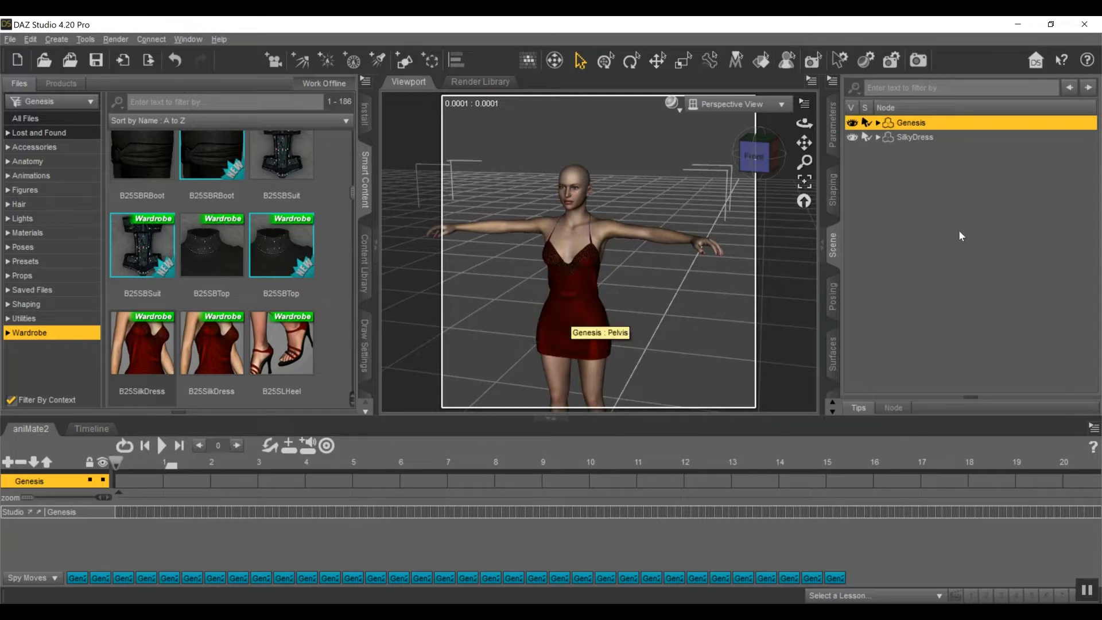
{"action": "left_click", "coordinate": [754, 156]}
{"action": "left_click", "coordinate": [751, 167]}
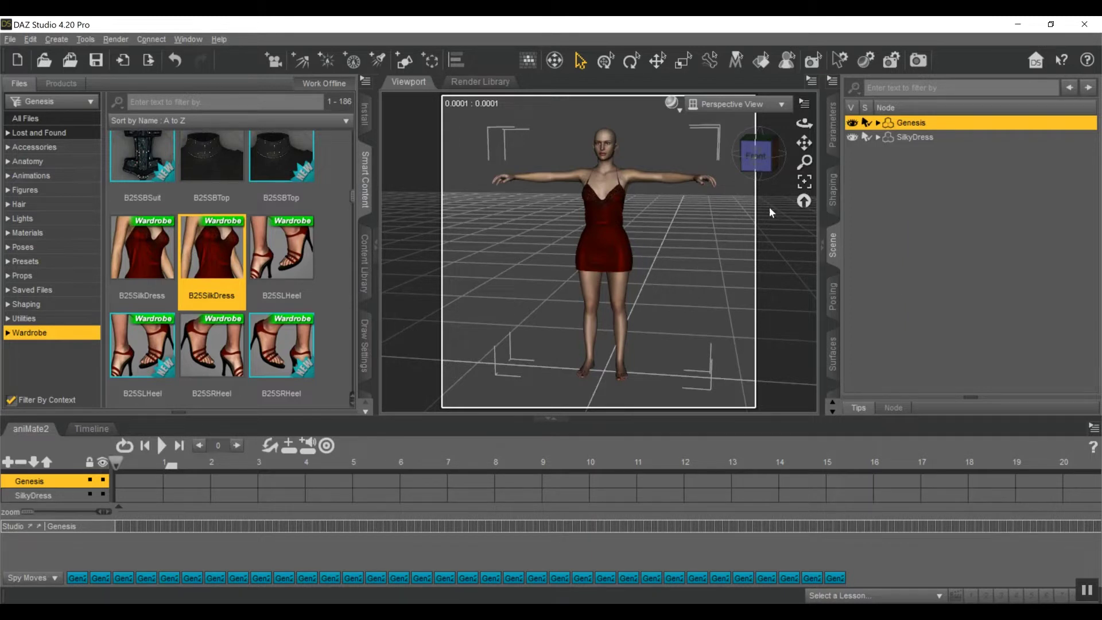
Set the Genesis figure's Resolution Level to Base in the Parameters pane.
{"action": "left_click", "coordinate": [833, 128]}
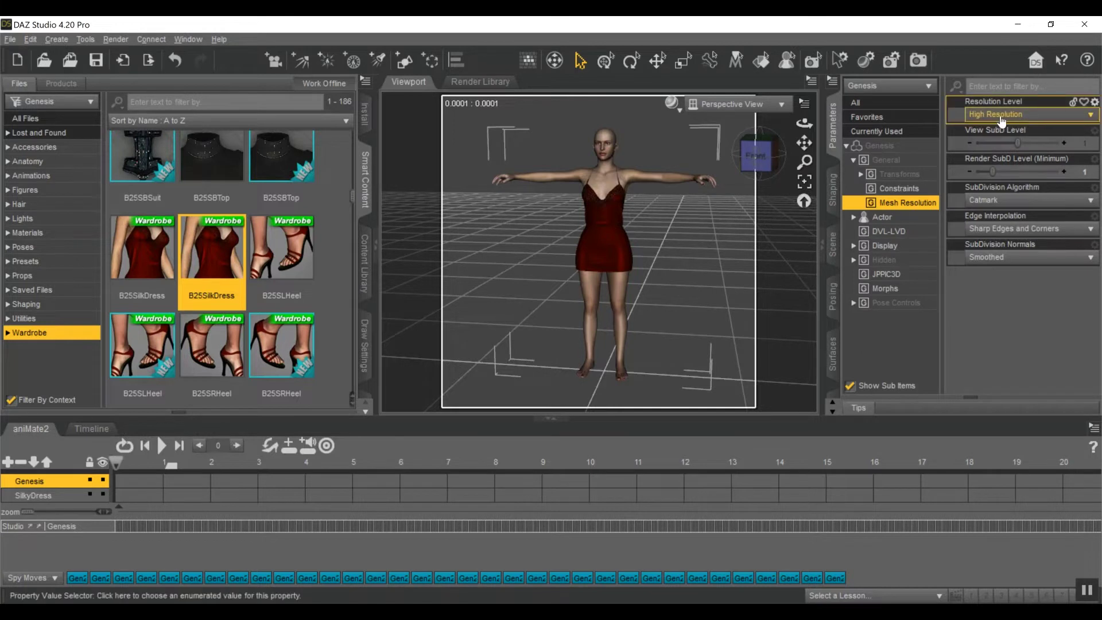
{"action": "left_click", "coordinate": [1018, 118]}
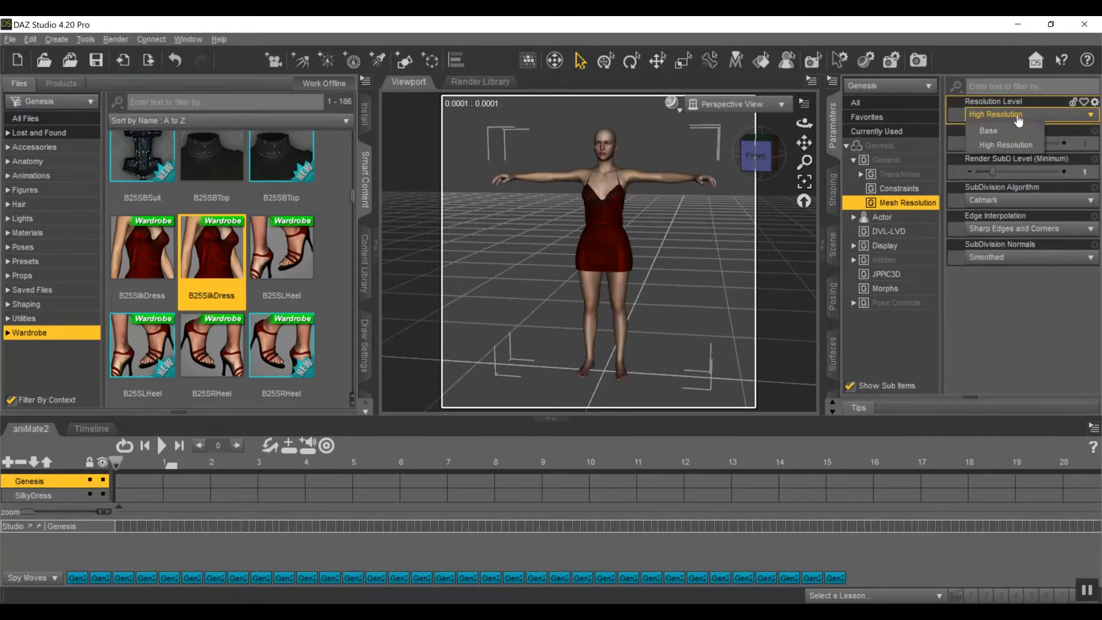
{"action": "left_click", "coordinate": [1007, 130]}
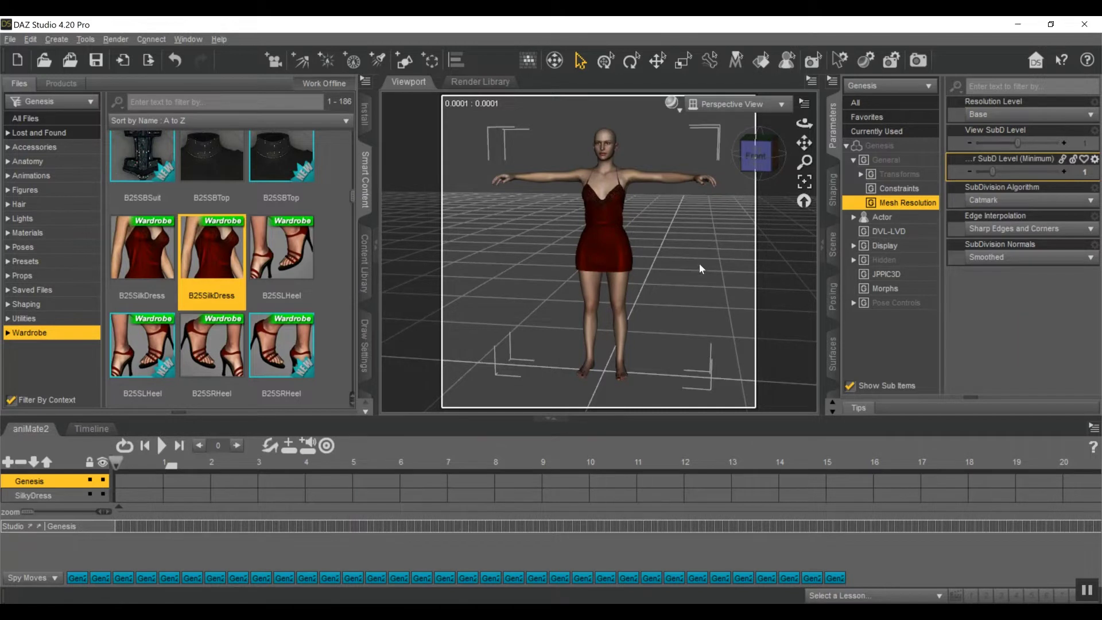
Select the SilkyDress node to display its Base Mesh Resolution parameters.
{"action": "left_click", "coordinate": [832, 245]}
{"action": "left_click", "coordinate": [914, 138]}
{"action": "left_click", "coordinate": [832, 124]}
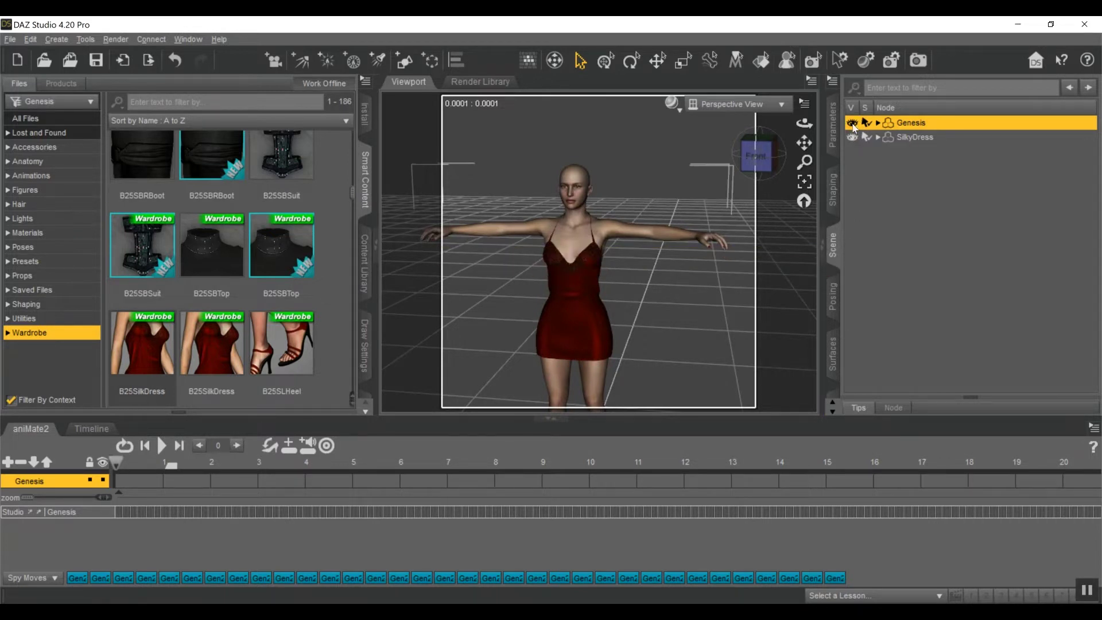
Hide the Genesis figure and view the remaining dress from the front.
{"action": "left_click", "coordinate": [853, 125]}
{"action": "left_click_drag", "start_coordinate": [758, 154], "coordinate": [738, 165]}
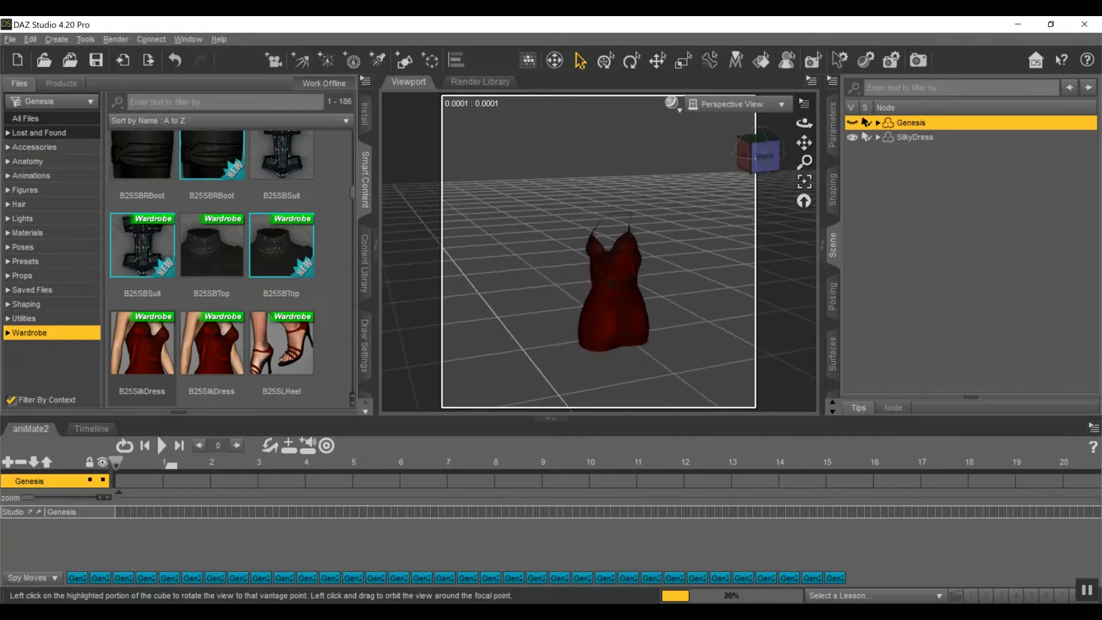
{"action": "left_click", "coordinate": [763, 155]}
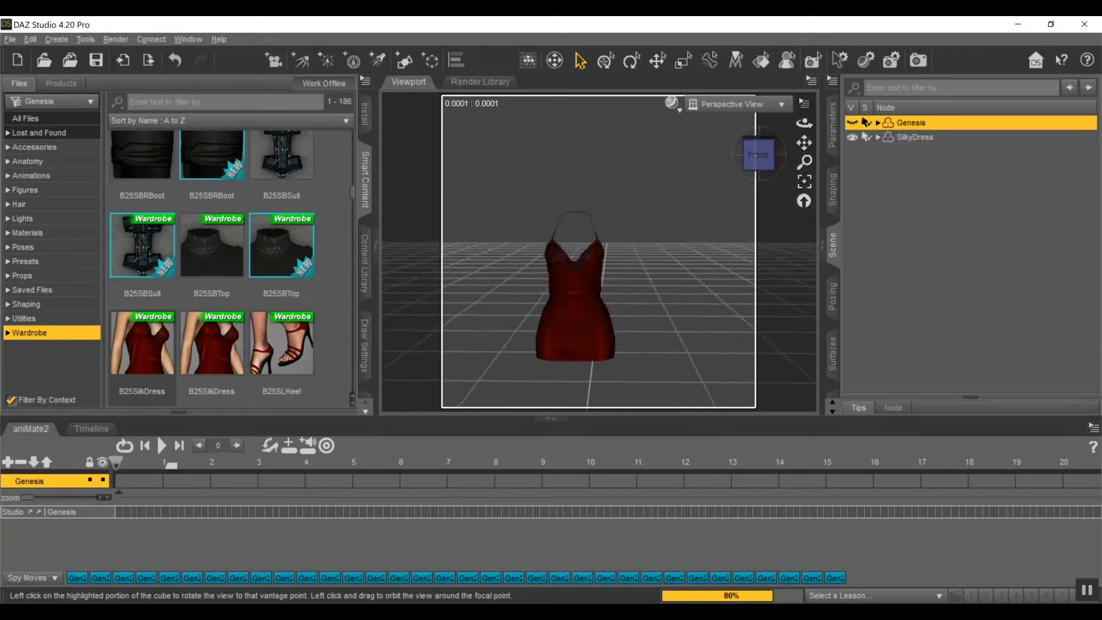
Export the selected SilkyDress as a Wavefront OBJ named 'Dress 123'.
{"action": "left_click", "coordinate": [917, 138]}
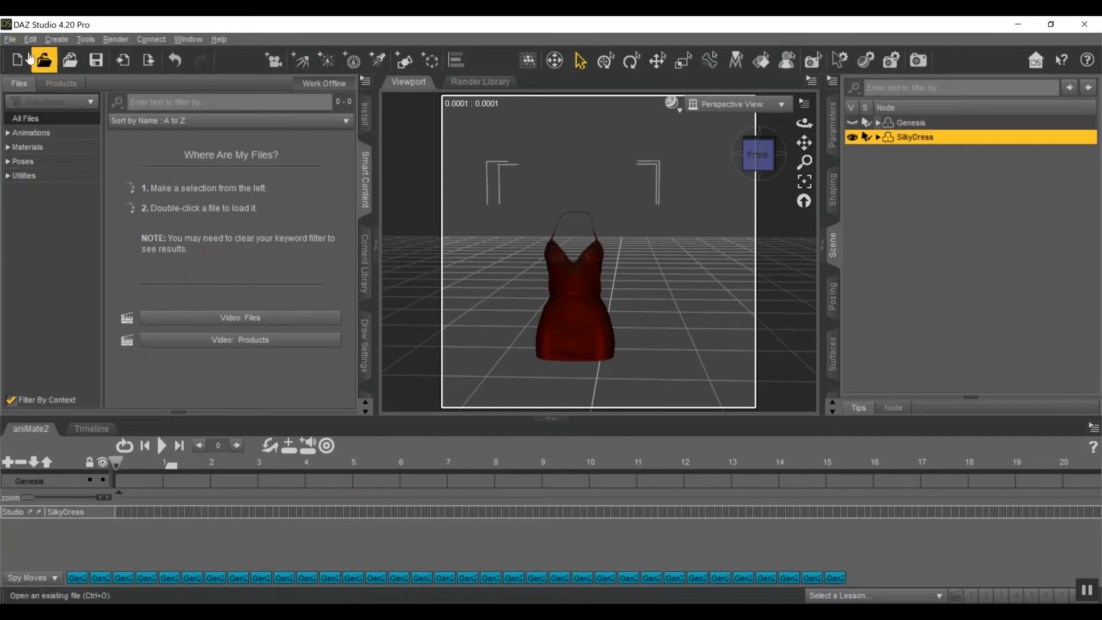
{"action": "left_click", "coordinate": [10, 39]}
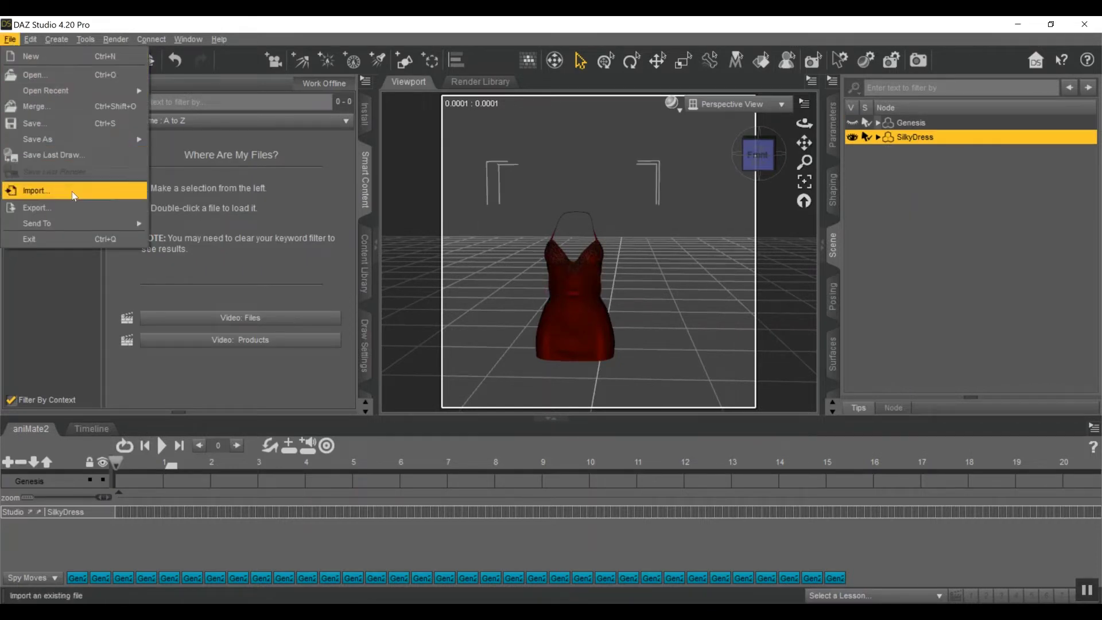
{"action": "left_click", "coordinate": [67, 208]}
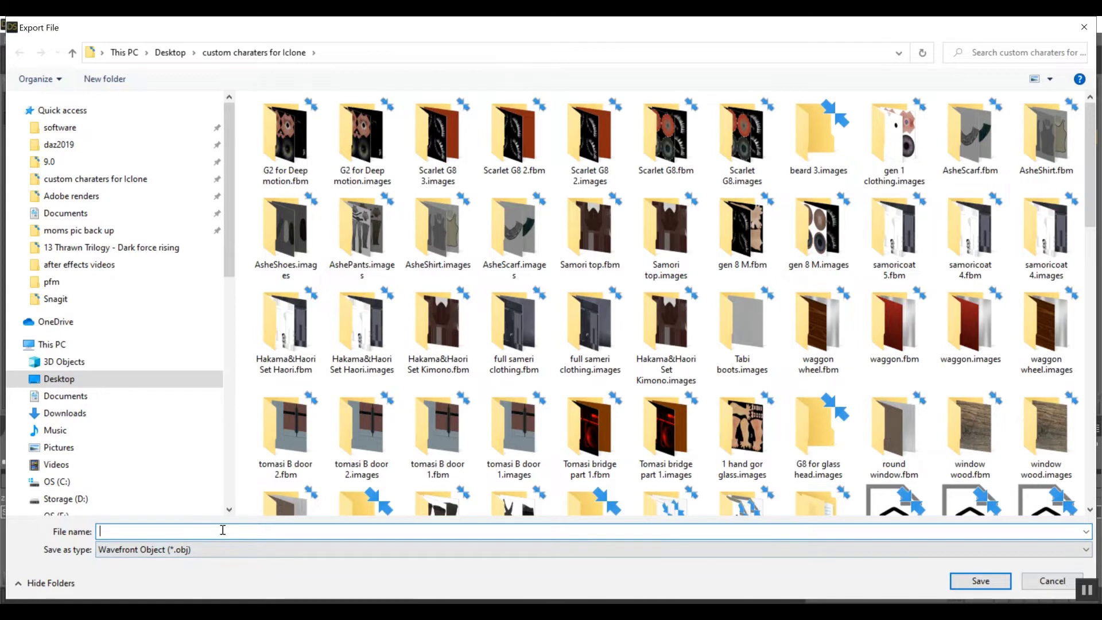
{"action": "type", "text": "Dr"}
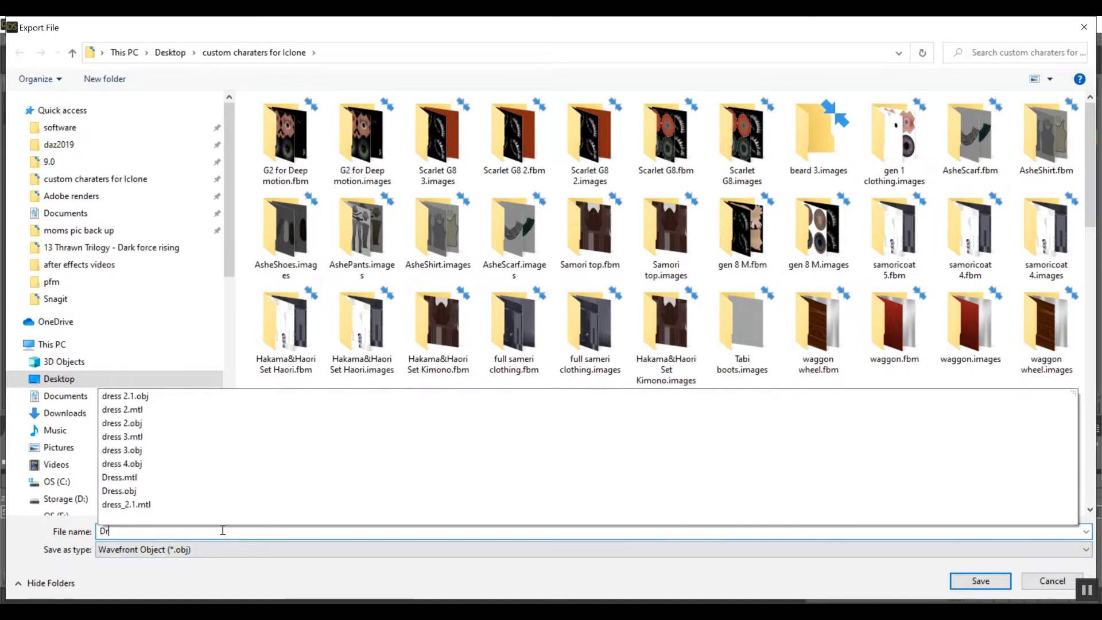
{"action": "type", "text": "ess 123"}
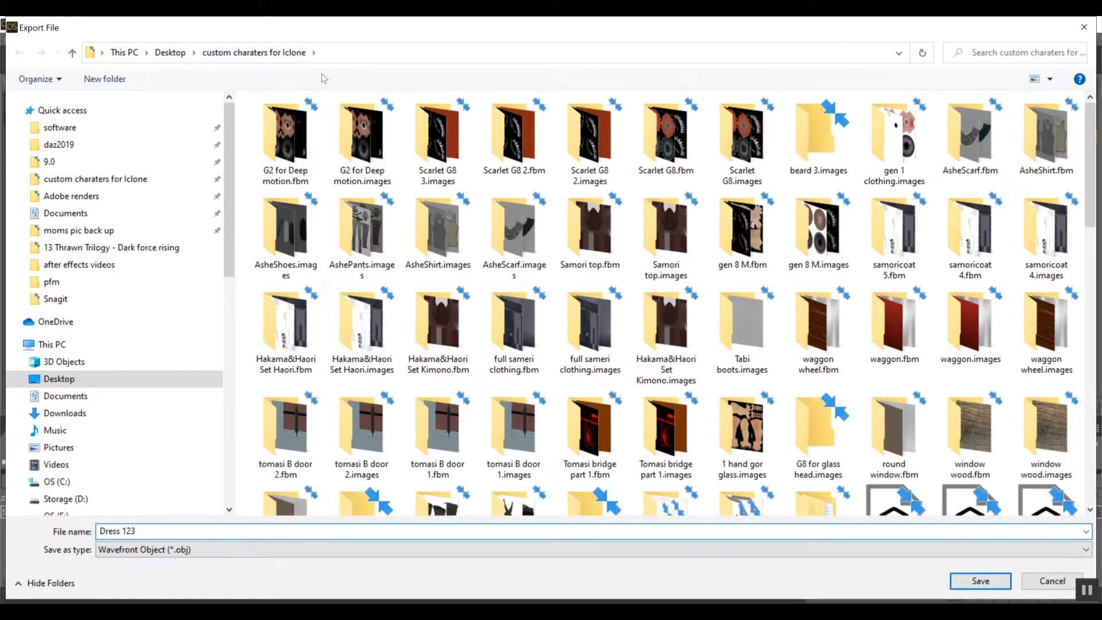
{"action": "left_click", "coordinate": [979, 581]}
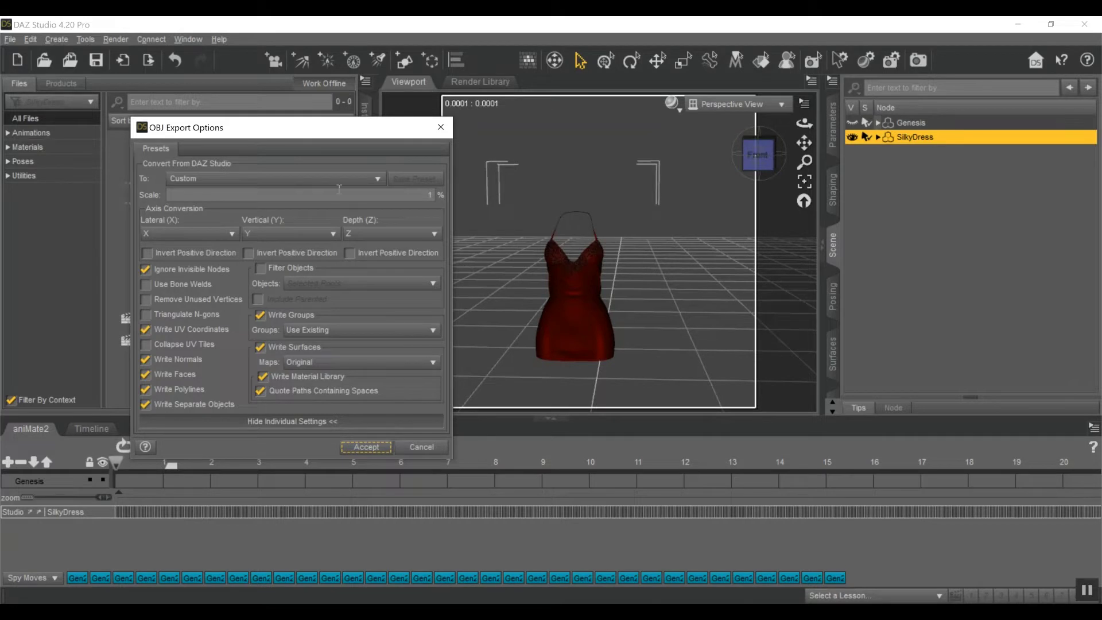
Apply the DAZ Studio (1 unit = 1cm) preset, change scale to 1%, and accept the export.
{"action": "left_click", "coordinate": [359, 183]}
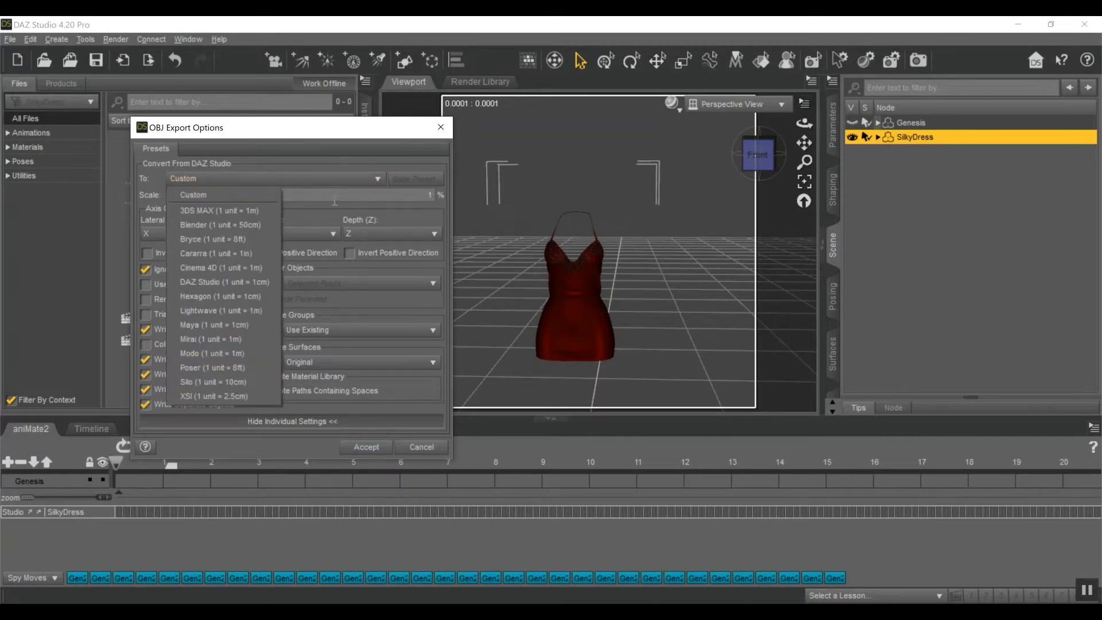
{"action": "left_click", "coordinate": [261, 282]}
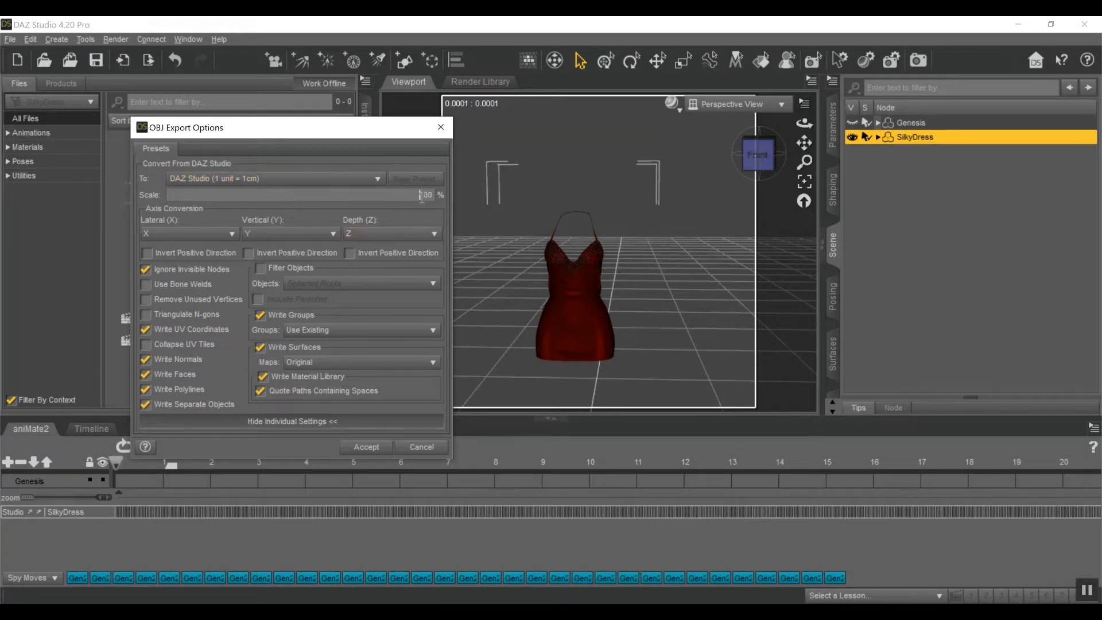
{"action": "key", "text": "BackSpace"}
{"action": "key", "text": "BackSpace"}
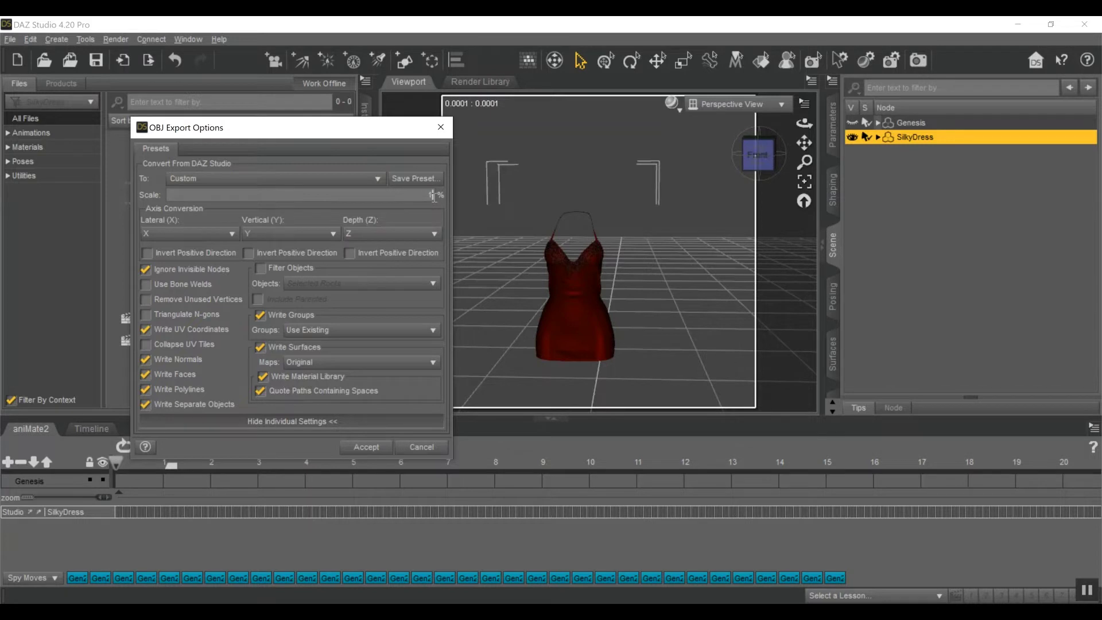
{"action": "left_click", "coordinate": [367, 446]}
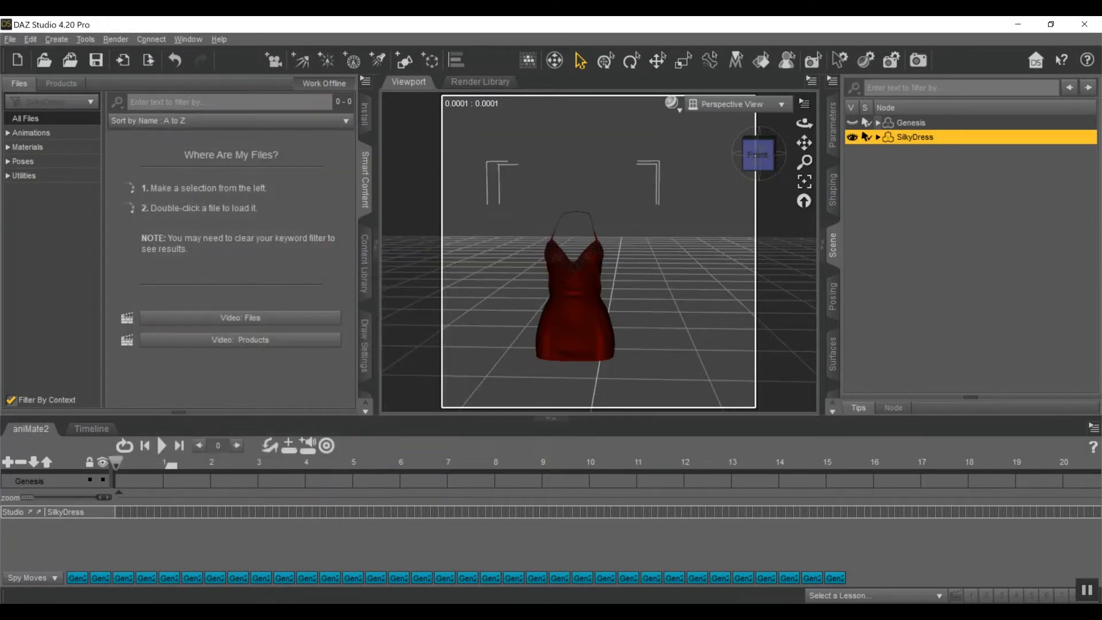
In Blender, delete the default Camera, Cube and Light from the Outliner.
{"action": "mouse_move", "coordinate": [654, 611]}
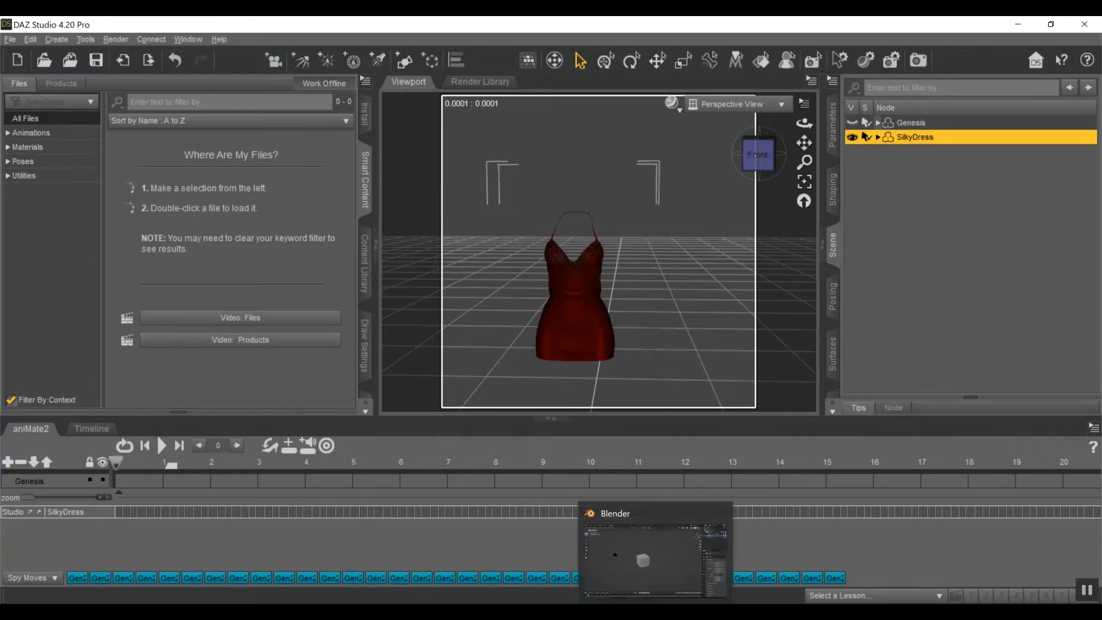
{"action": "left_click", "coordinate": [654, 556]}
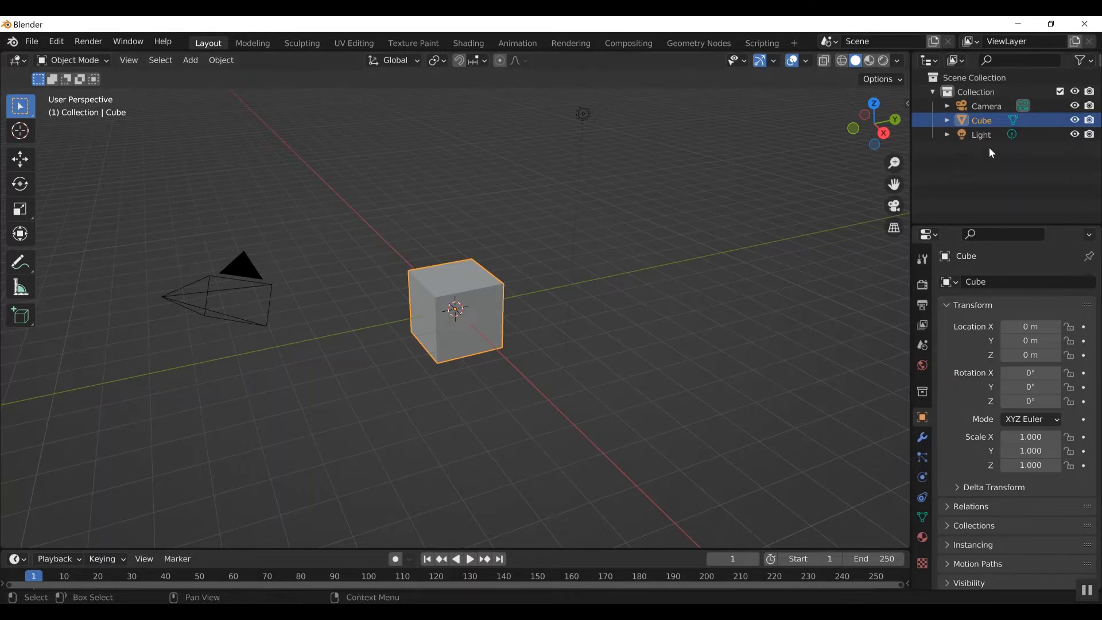
{"action": "left_click_drag", "start_coordinate": [989, 155], "coordinate": [989, 109]}
{"action": "key", "text": "x"}
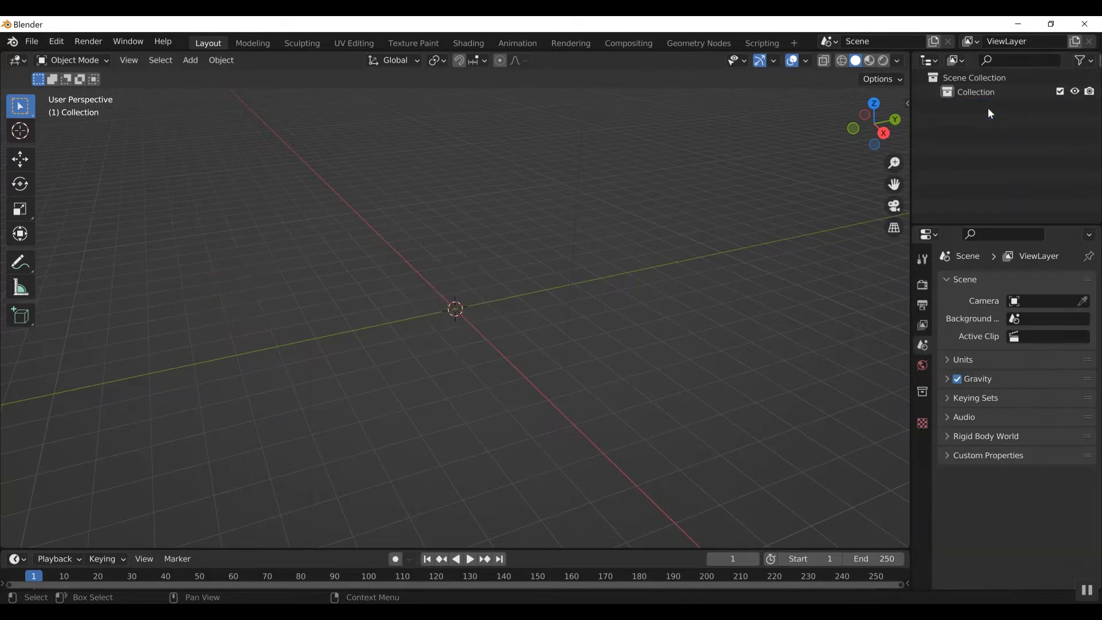
{"action": "left_click", "coordinate": [33, 45]}
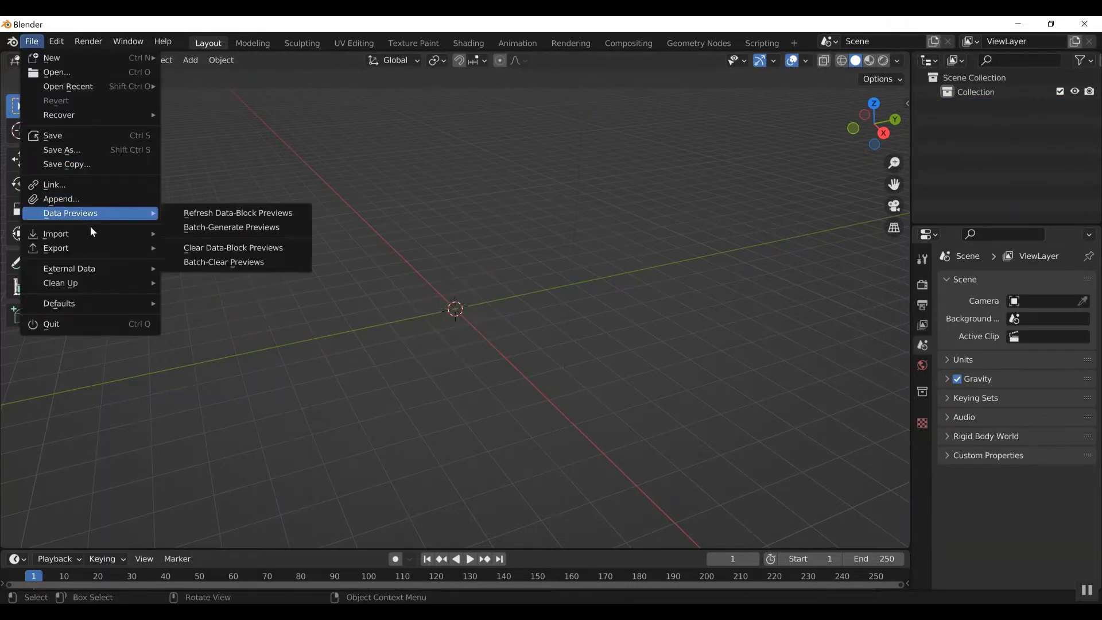
Import Dress 123.obj with Keep Vert Order geometry and Poly Groups enabled.
{"action": "mouse_move", "coordinate": [91, 234]}
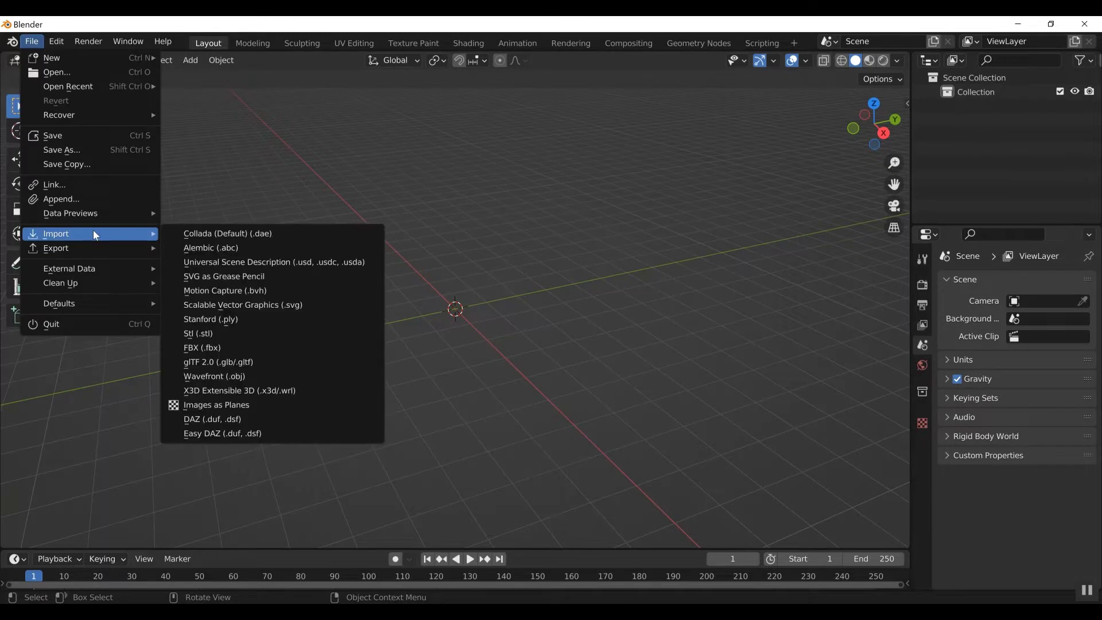
{"action": "left_click", "coordinate": [276, 376]}
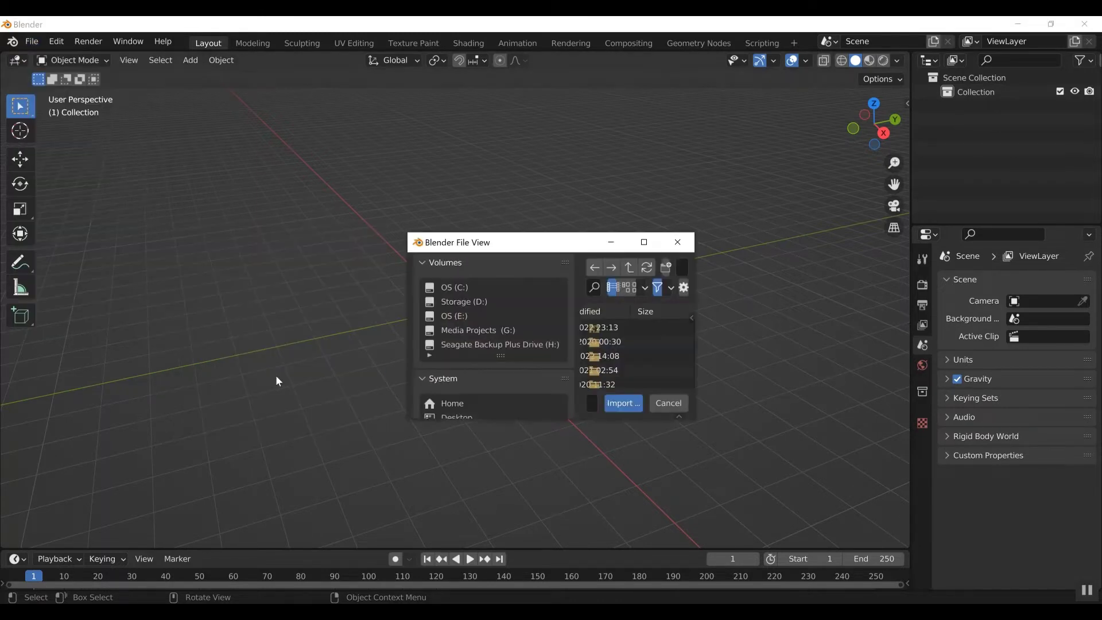
{"action": "left_click", "coordinate": [643, 242]}
{"action": "left_click", "coordinate": [245, 351]}
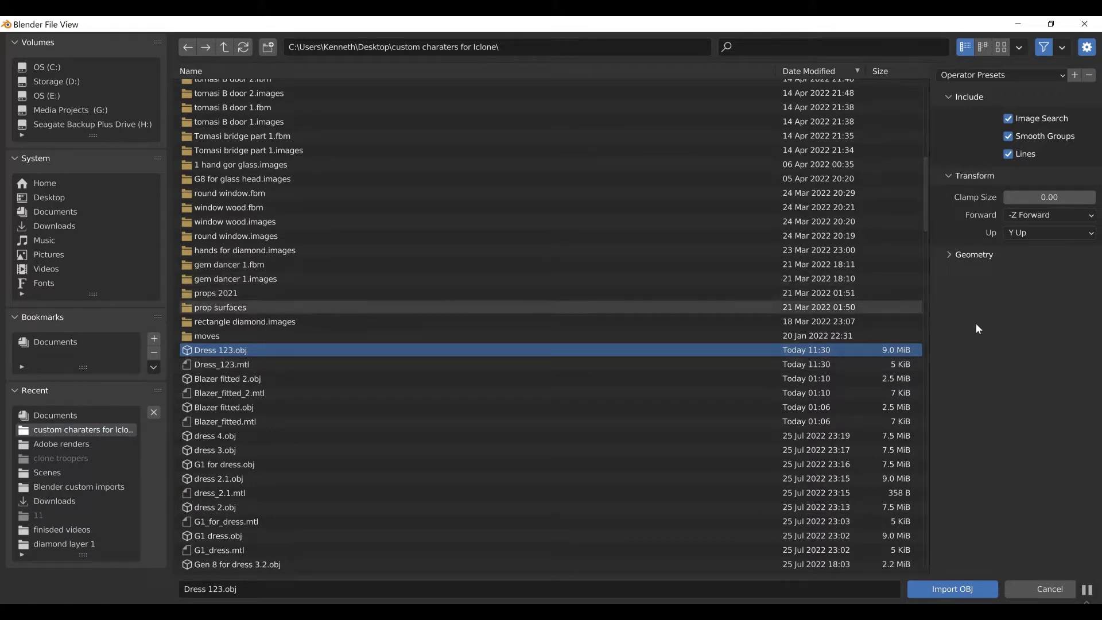
{"action": "left_click", "coordinate": [950, 254]}
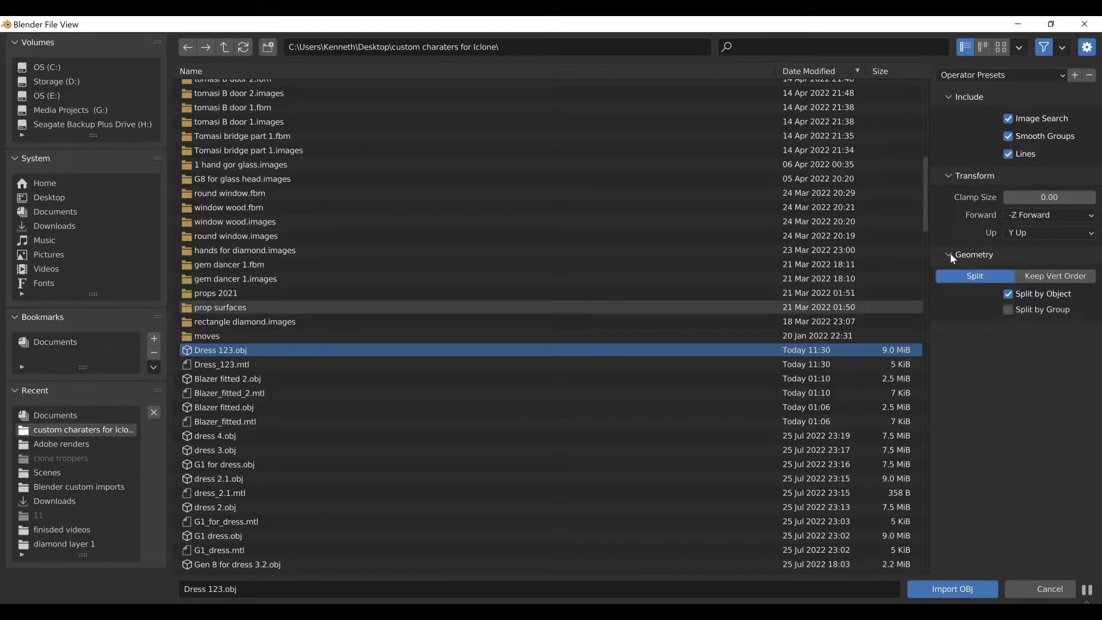
{"action": "left_click", "coordinate": [1069, 280]}
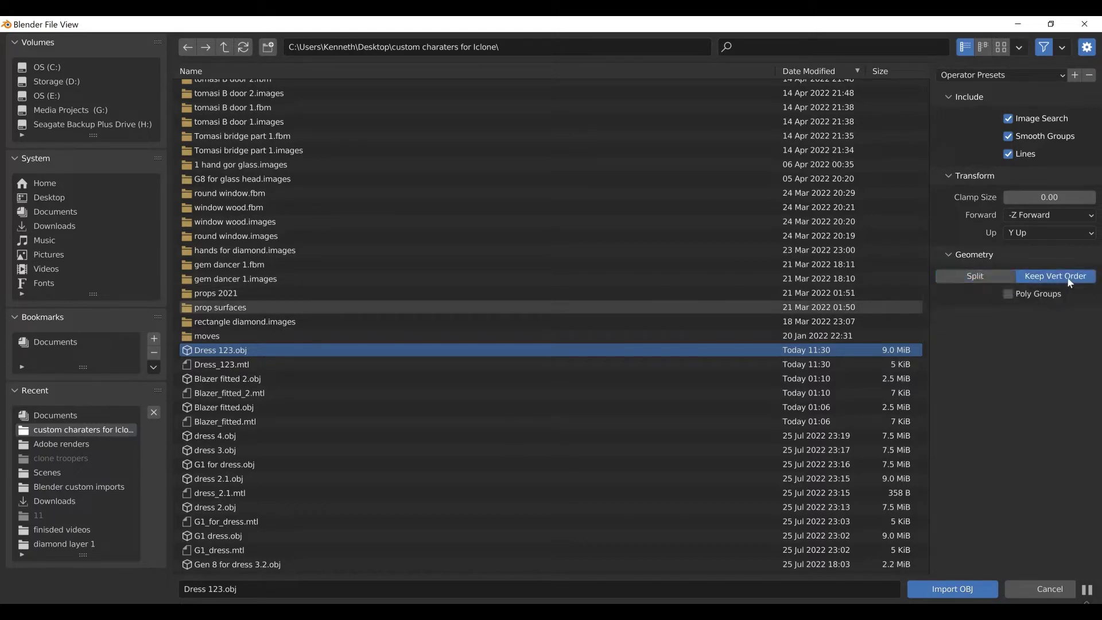
{"action": "left_click", "coordinate": [1009, 295]}
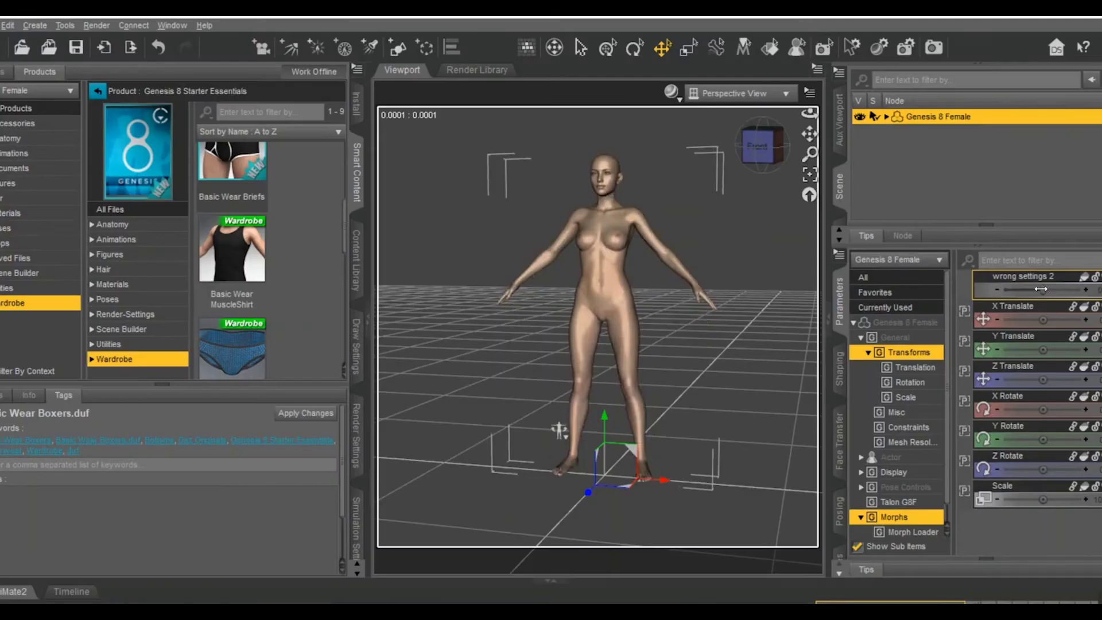
{"action": "left_click_drag", "start_coordinate": [1042, 288], "coordinate": [1021, 316]}
{"action": "left_click", "coordinate": [937, 597]}
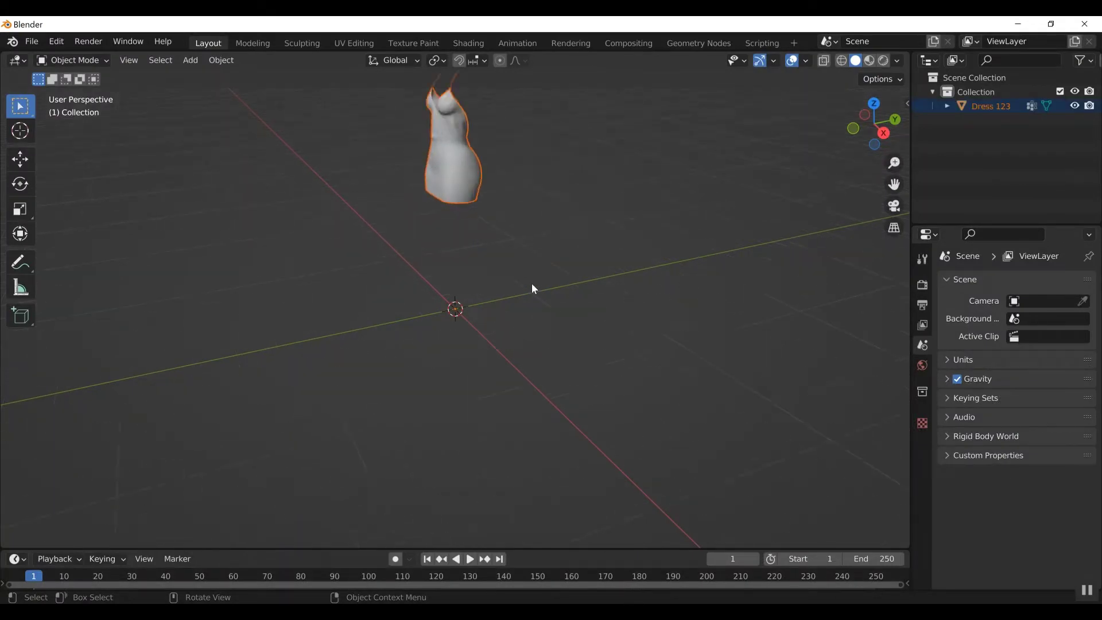
Frame the dress from the front and select the Dress 123 object in the Outliner.
{"action": "middle_click_drag", "start_coordinate": [771, 148], "coordinate": [640, 279]}
{"action": "key", "text": "KP_Decimal"}
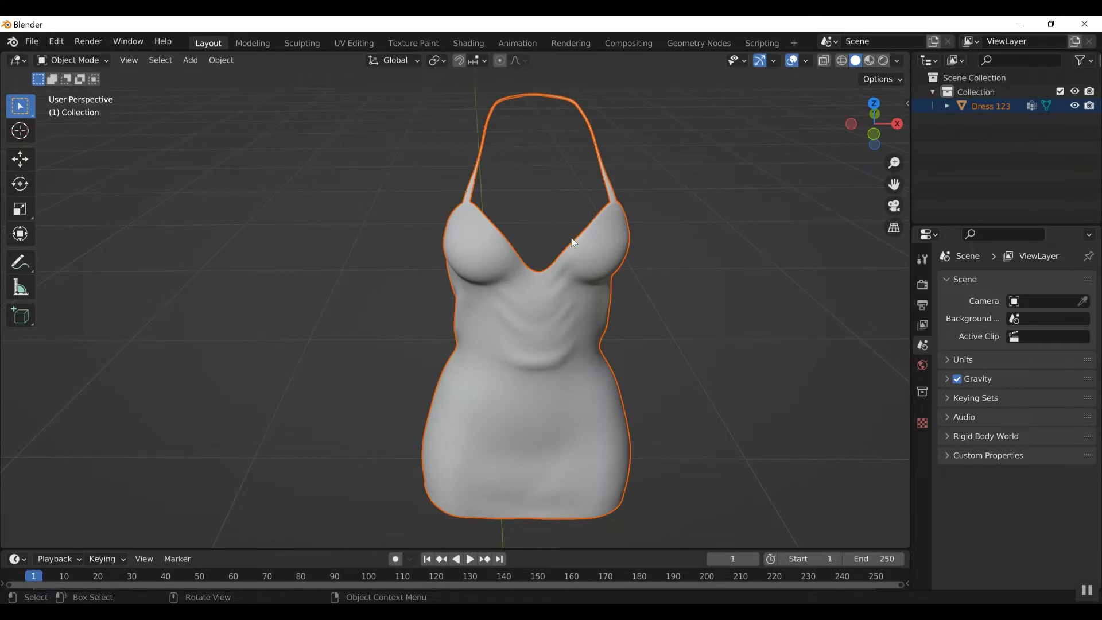
{"action": "left_click", "coordinate": [991, 106]}
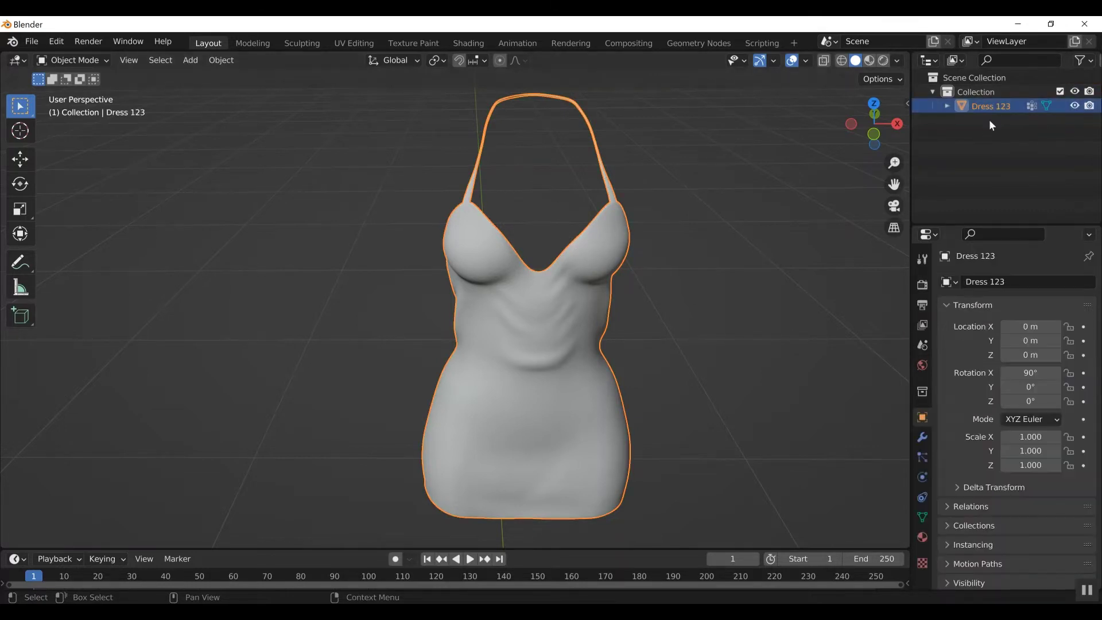
{"action": "left_click", "coordinate": [85, 64]}
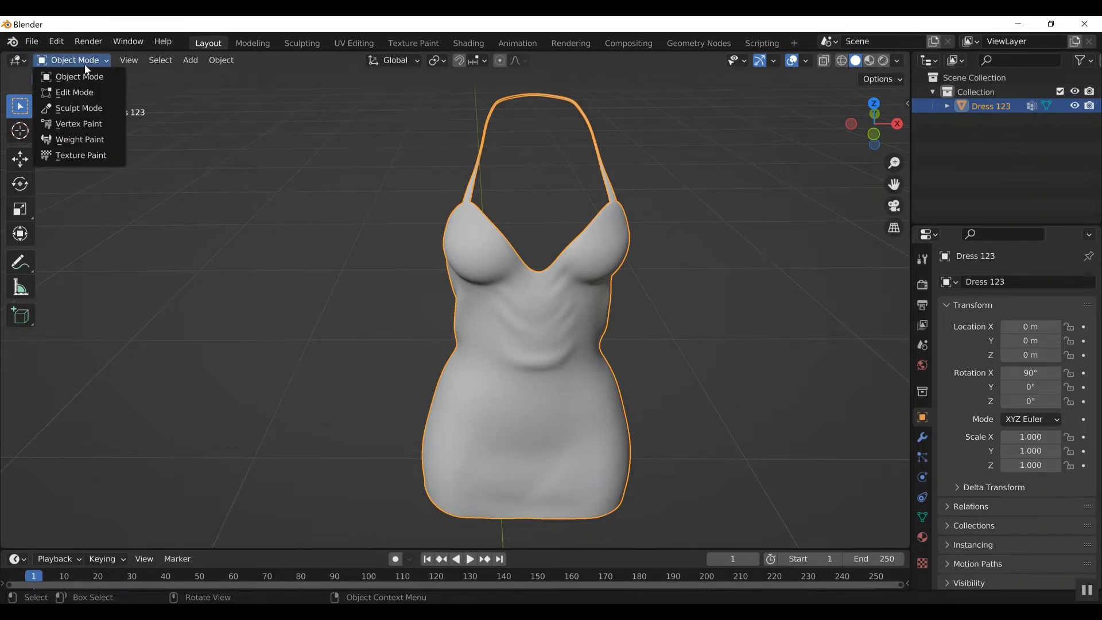
Put Dress 123 in Sculpt Mode and pick the Smooth brush at strength 0.700.
{"action": "left_click", "coordinate": [95, 108]}
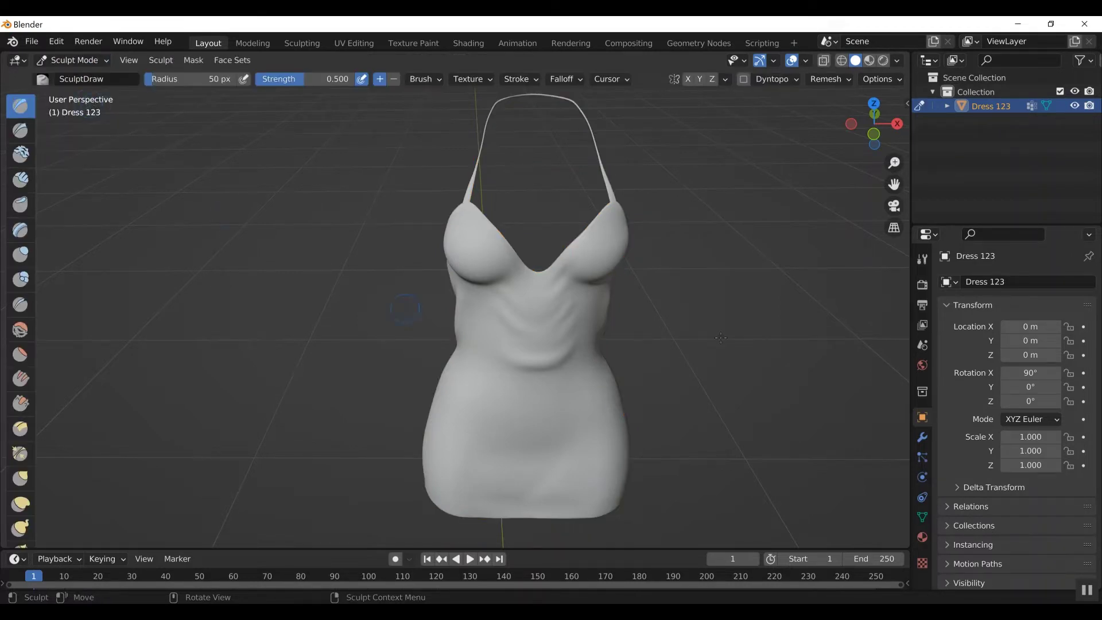
{"action": "left_click_drag", "start_coordinate": [873, 123], "coordinate": [584, 261]}
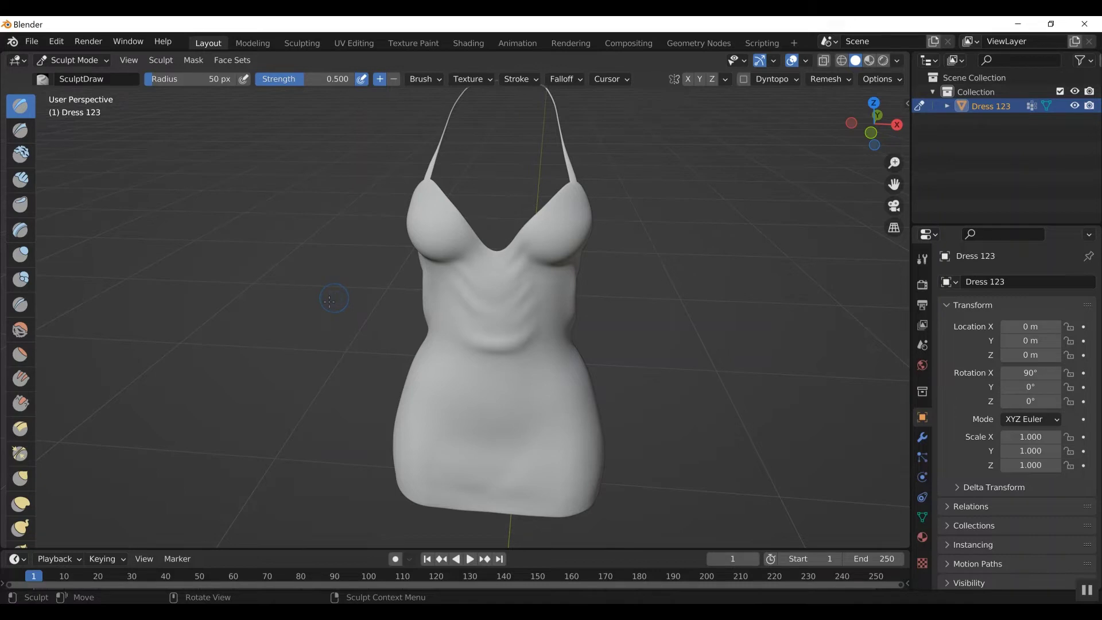
{"action": "left_click", "coordinate": [26, 329]}
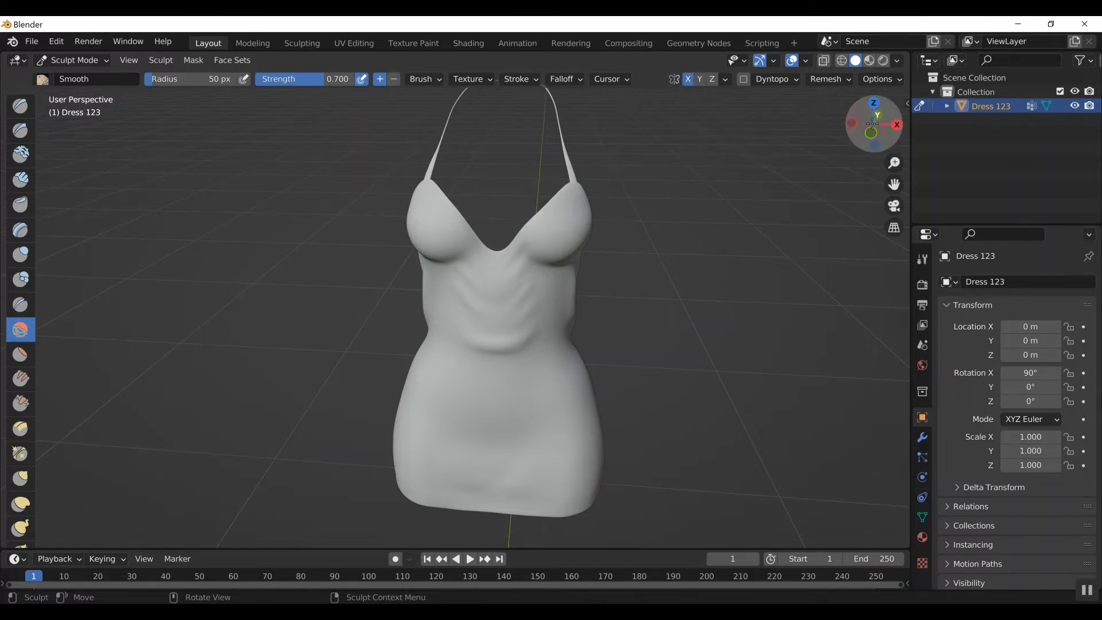
Smooth and raise the dip along the dress neckline with Smooth brush strokes.
{"action": "left_click_drag", "start_coordinate": [853, 129], "coordinate": [860, 127]}
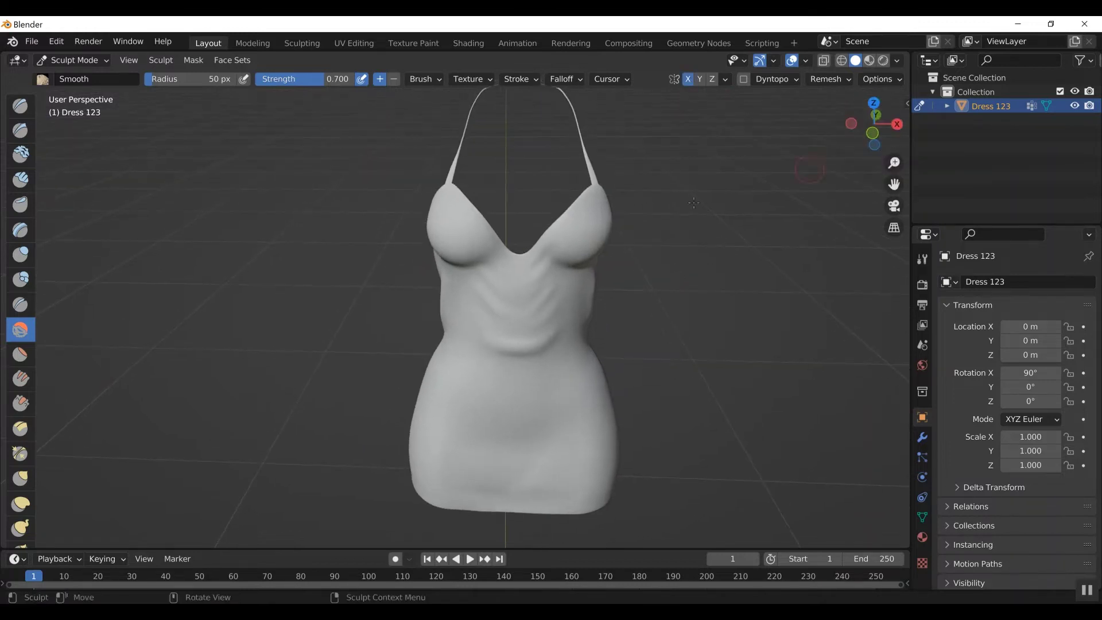
{"action": "mouse_move", "coordinate": [541, 245]}
{"action": "left_mouse_down"}
{"action": "mouse_move", "coordinate": [505, 245]}
{"action": "mouse_move", "coordinate": [534, 250]}
{"action": "mouse_move", "coordinate": [514, 250]}
{"action": "mouse_move", "coordinate": [539, 241]}
{"action": "mouse_move", "coordinate": [508, 249]}
{"action": "mouse_move", "coordinate": [540, 237]}
{"action": "mouse_move", "coordinate": [510, 250]}
{"action": "mouse_move", "coordinate": [578, 199]}
{"action": "mouse_move", "coordinate": [530, 243]}
{"action": "mouse_move", "coordinate": [502, 247]}
{"action": "mouse_move", "coordinate": [501, 236]}
{"action": "mouse_move", "coordinate": [531, 234]}
{"action": "mouse_move", "coordinate": [514, 251]}
{"action": "mouse_move", "coordinate": [494, 240]}
{"action": "mouse_move", "coordinate": [526, 239]}
{"action": "mouse_move", "coordinate": [501, 235]}
{"action": "left_mouse_up"}
{"action": "scroll", "coordinate": [505, 244], "scroll_direction": "up", "scroll_amount": 5}
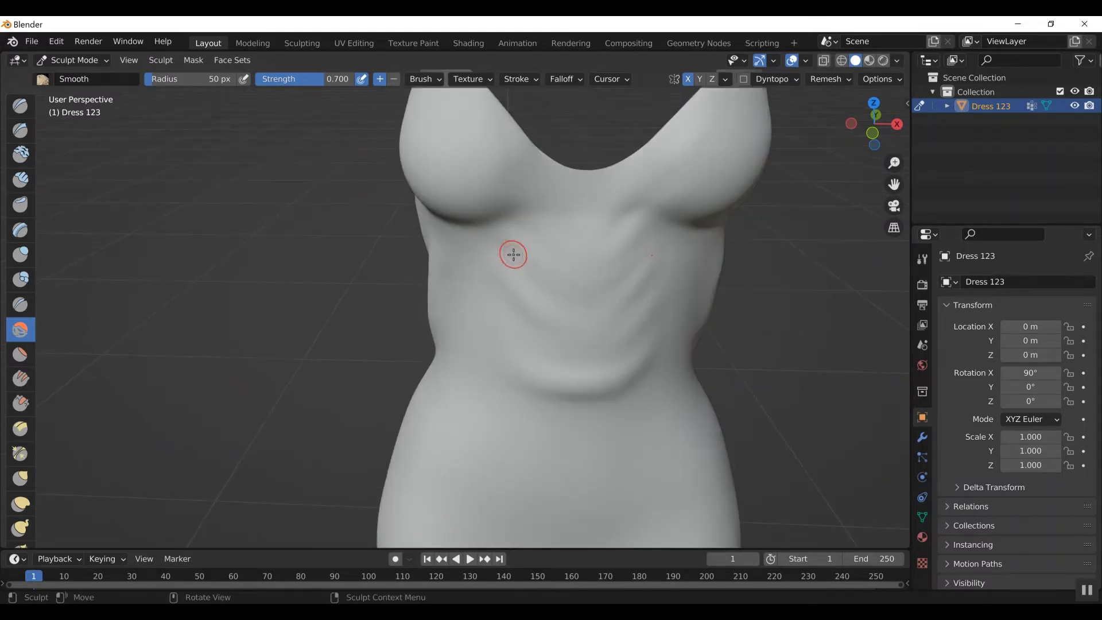
{"action": "scroll", "coordinate": [512, 253], "scroll_direction": "down", "scroll_amount": 2}
{"action": "mouse_move", "coordinate": [460, 271]}
{"action": "left_mouse_down"}
{"action": "mouse_move", "coordinate": [453, 264]}
{"action": "mouse_move", "coordinate": [587, 233]}
{"action": "mouse_move", "coordinate": [571, 253]}
{"action": "mouse_move", "coordinate": [452, 250]}
{"action": "mouse_move", "coordinate": [499, 269]}
{"action": "mouse_move", "coordinate": [573, 239]}
{"action": "mouse_move", "coordinate": [523, 266]}
{"action": "mouse_move", "coordinate": [438, 249]}
{"action": "mouse_move", "coordinate": [565, 245]}
{"action": "mouse_move", "coordinate": [599, 224]}
{"action": "mouse_move", "coordinate": [545, 252]}
{"action": "mouse_move", "coordinate": [456, 248]}
{"action": "mouse_move", "coordinate": [539, 255]}
{"action": "mouse_move", "coordinate": [408, 236]}
{"action": "mouse_move", "coordinate": [534, 253]}
{"action": "mouse_move", "coordinate": [513, 248]}
{"action": "mouse_move", "coordinate": [561, 327]}
{"action": "left_mouse_up"}
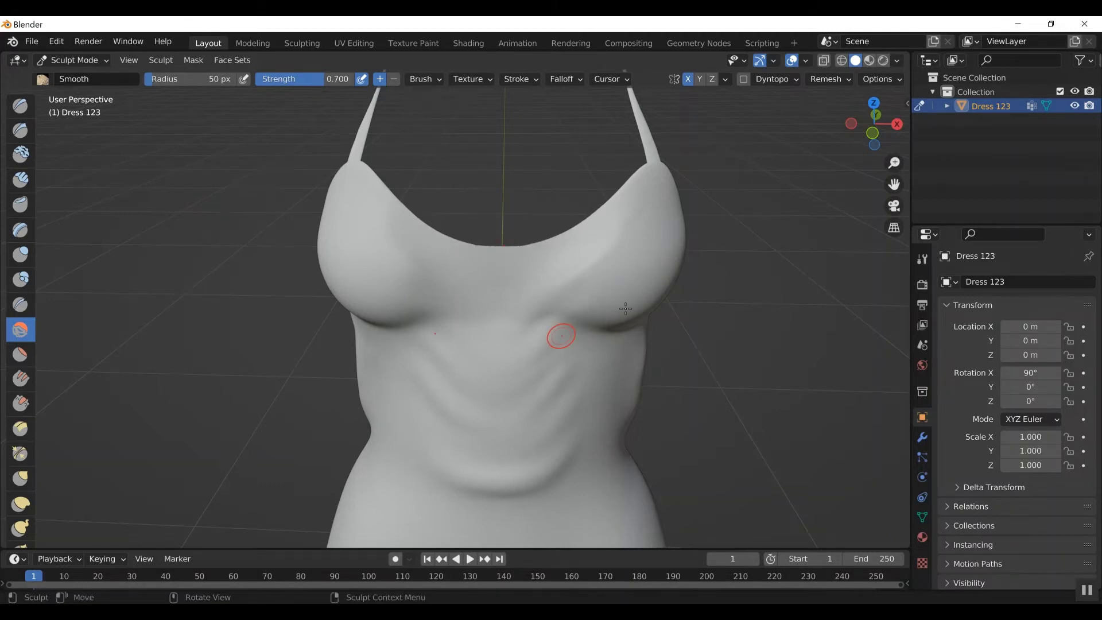
{"action": "mouse_move", "coordinate": [873, 123]}
{"action": "left_mouse_down"}
{"action": "mouse_move", "coordinate": [839, 122]}
{"action": "mouse_move", "coordinate": [852, 122]}
{"action": "left_mouse_up"}
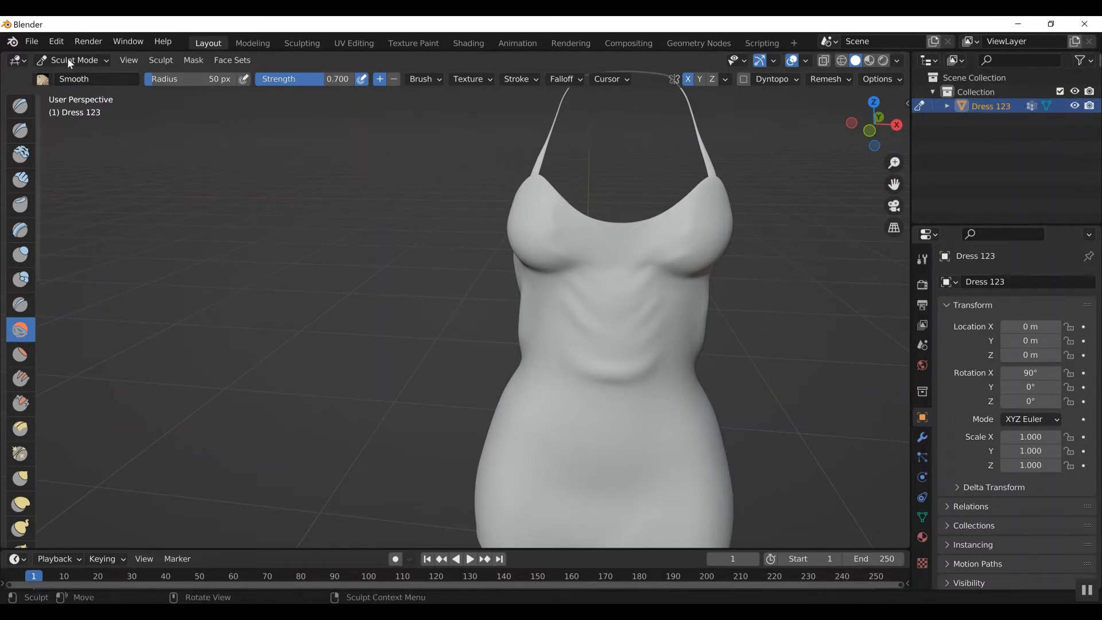
Export the selected dress at scale 100 as 'Dress 123' OBJ into the custom charaters for Iclone folder.
{"action": "left_click", "coordinate": [33, 42]}
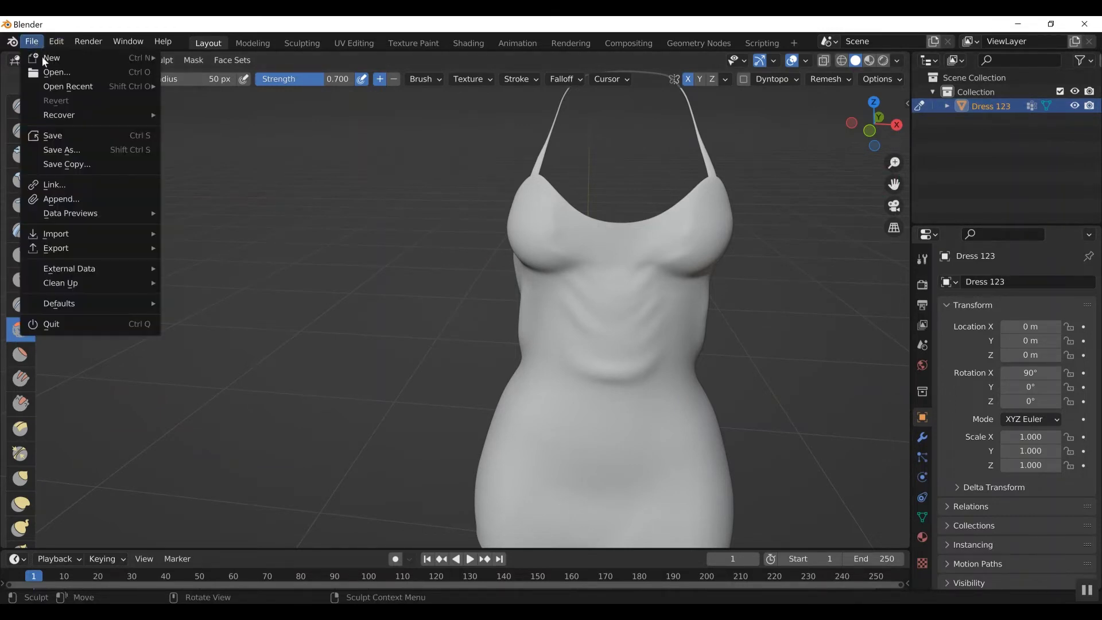
{"action": "mouse_move", "coordinate": [129, 248]}
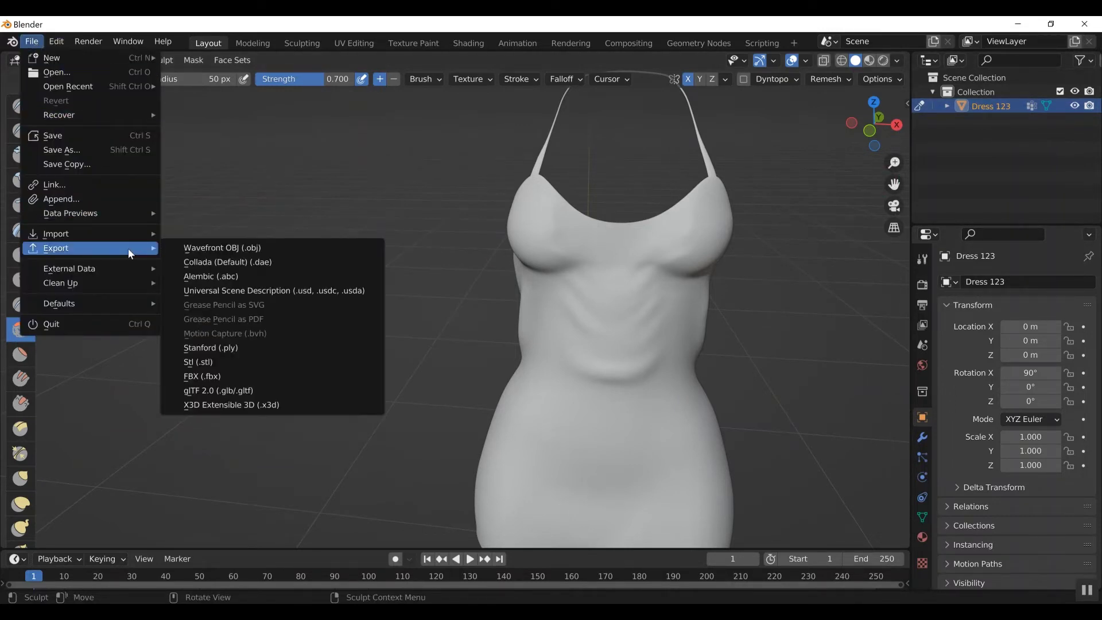
{"action": "left_click", "coordinate": [251, 249]}
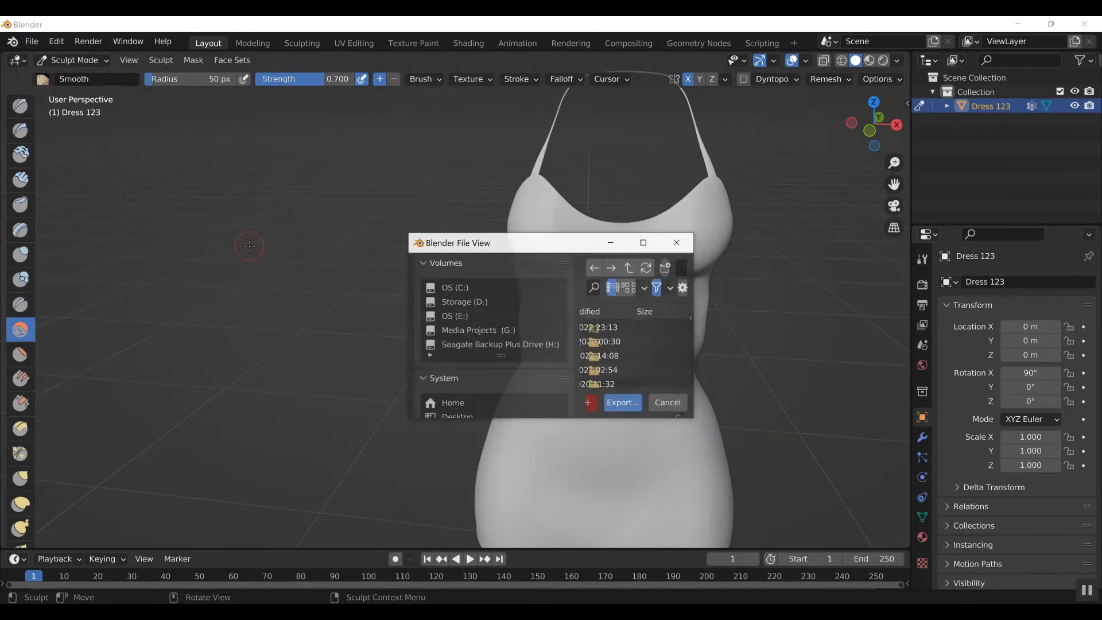
{"action": "left_click", "coordinate": [643, 242]}
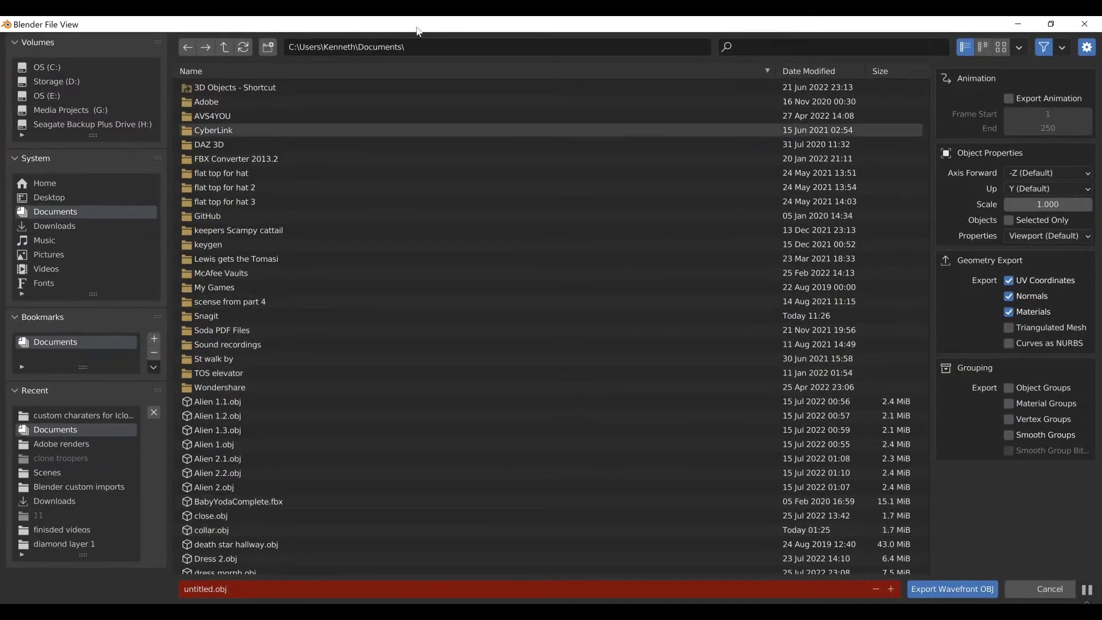
{"action": "left_click", "coordinate": [69, 417]}
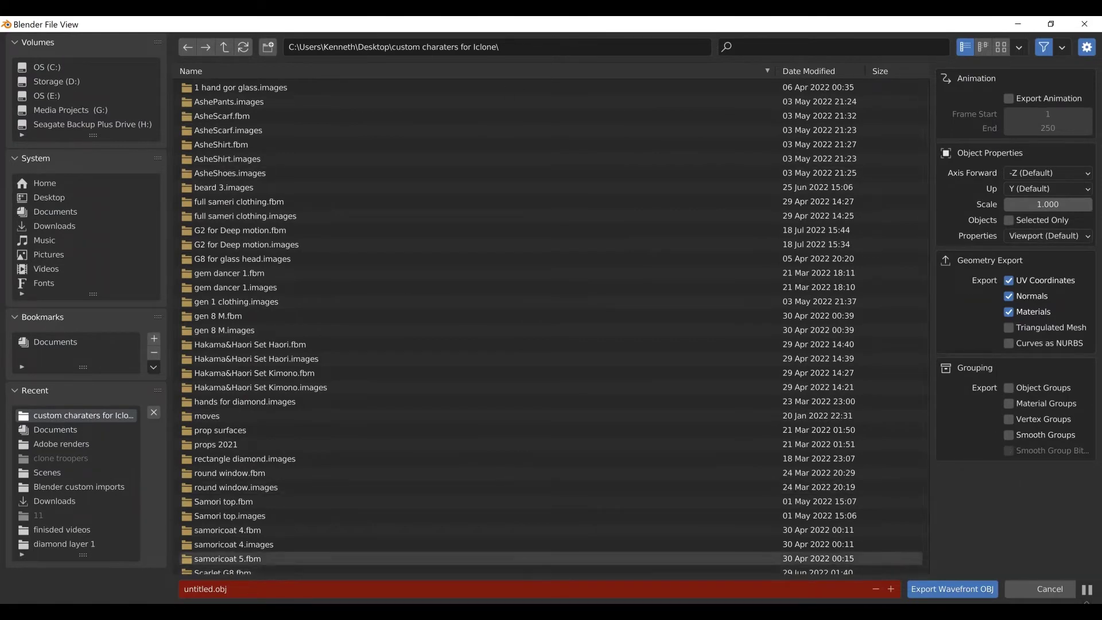
{"action": "left_click", "coordinate": [740, 550]}
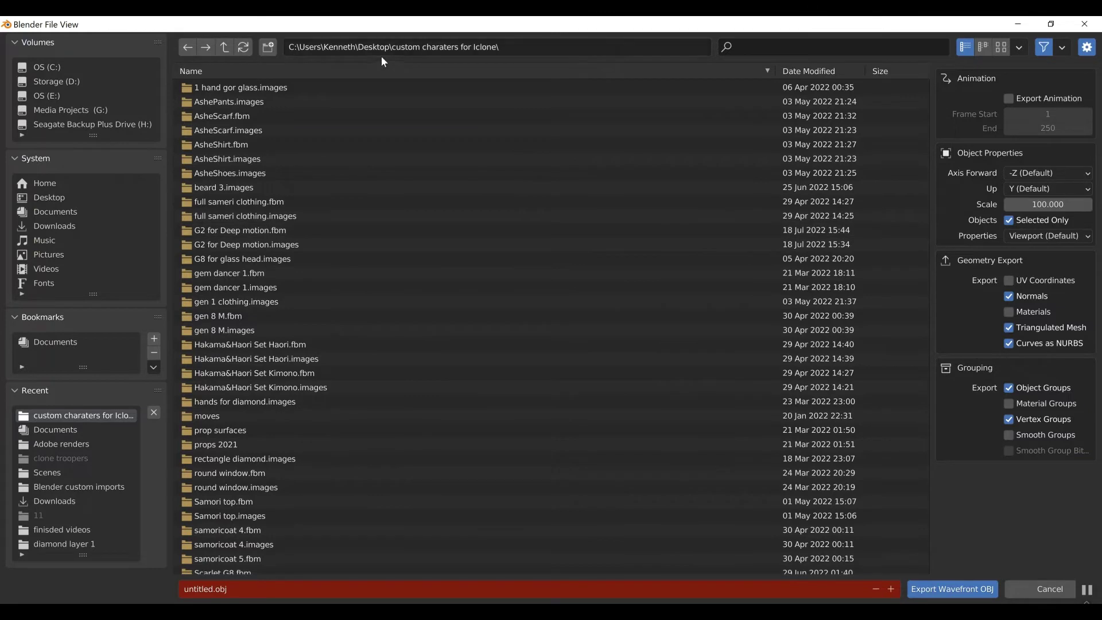
{"action": "left_click", "coordinate": [234, 589]}
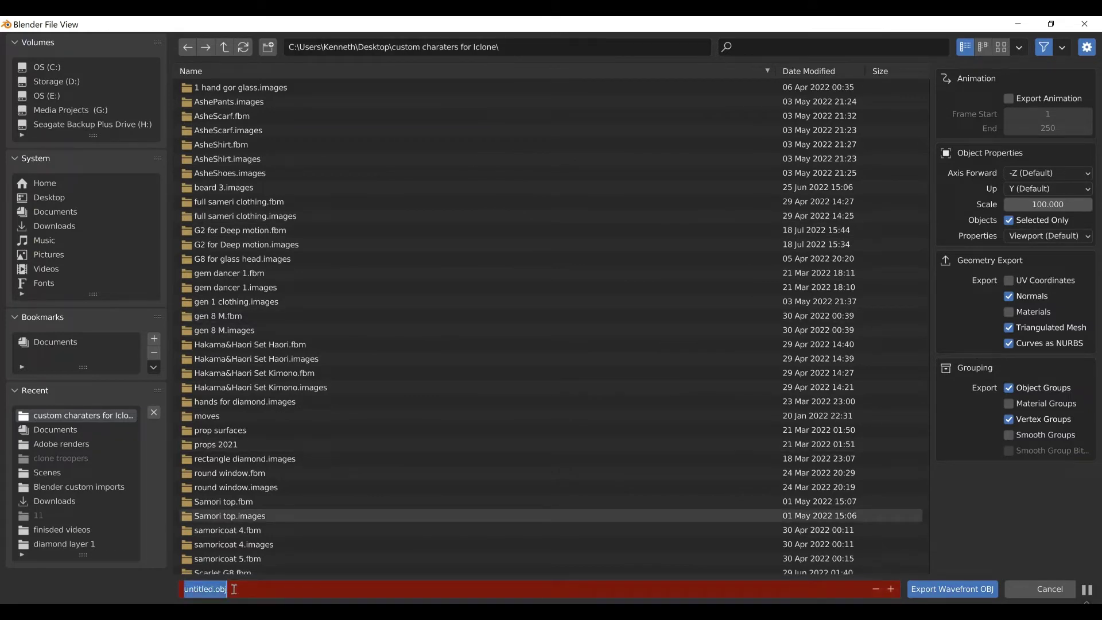
{"action": "type", "text": "Dress"}
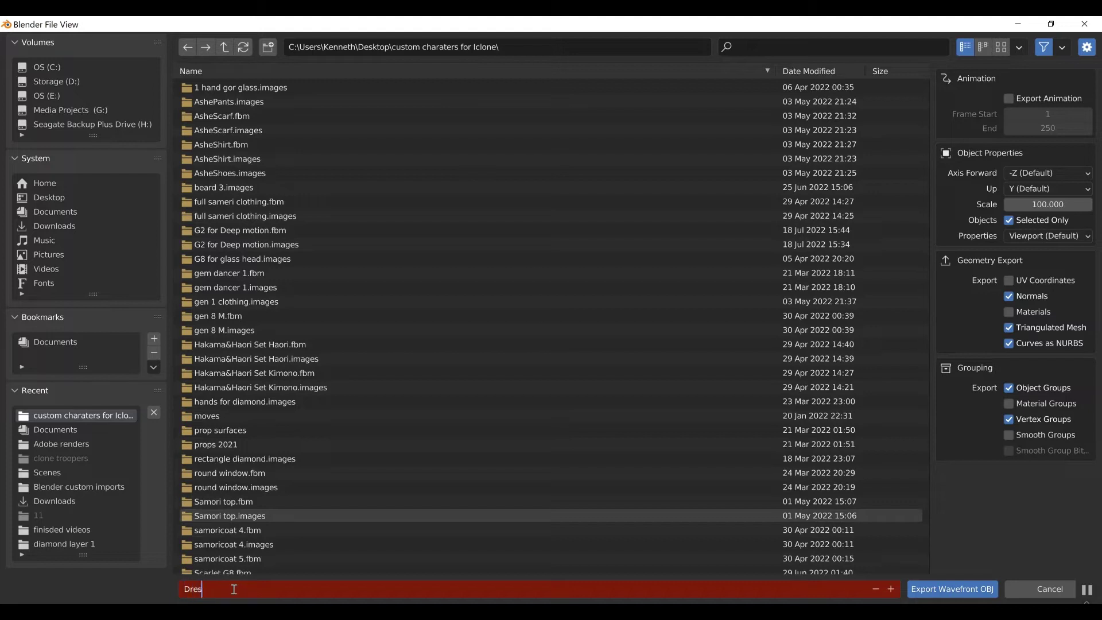
{"action": "type", "text": " 123"}
{"action": "key", "text": "Return"}
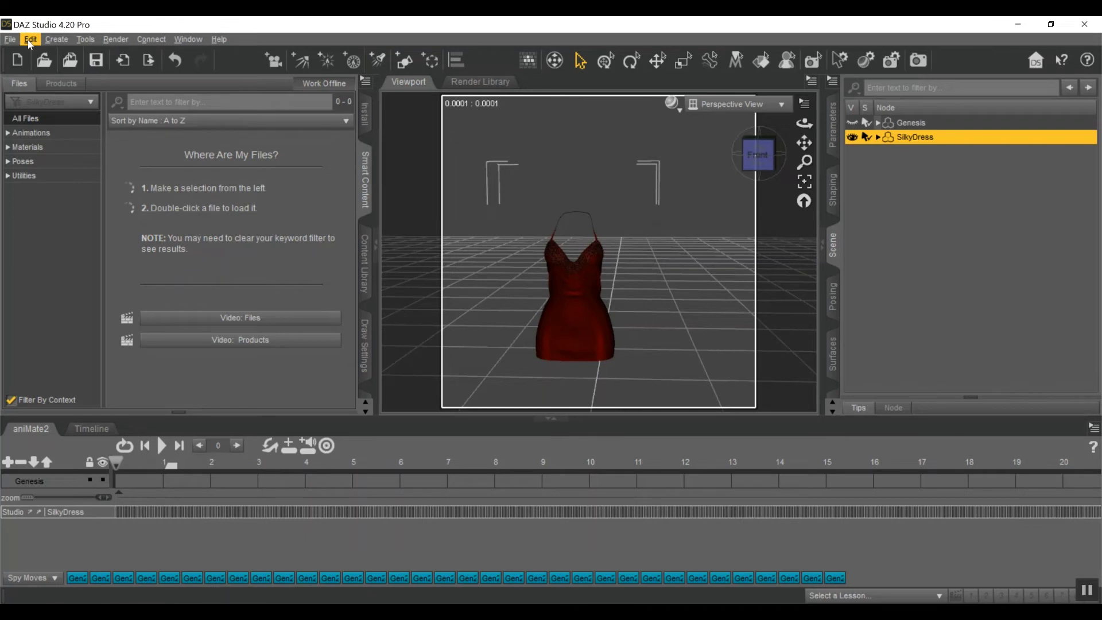
Open Morph Loader Pro from Edit > Object and load the Dress 123 morph.obj file.
{"action": "left_click", "coordinate": [30, 39]}
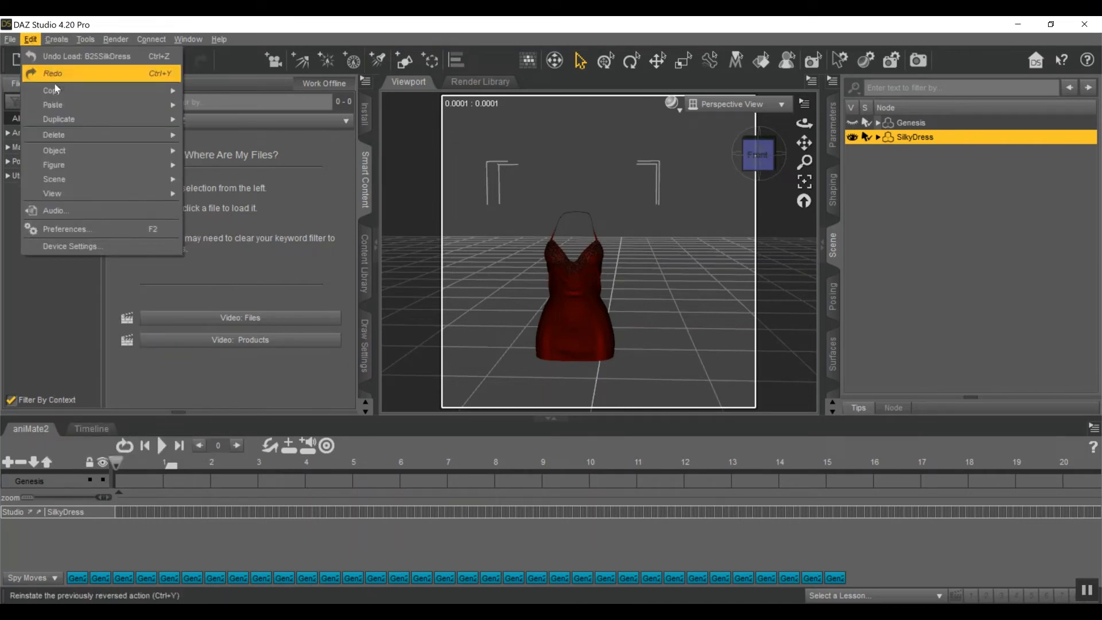
{"action": "mouse_move", "coordinate": [77, 147]}
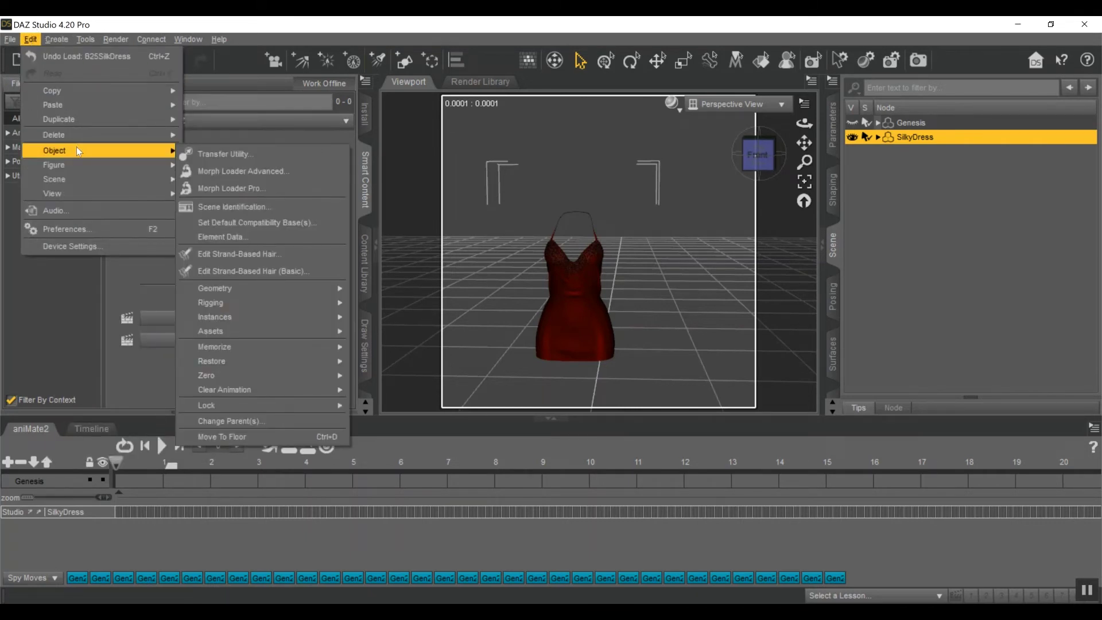
{"action": "left_click", "coordinate": [265, 191]}
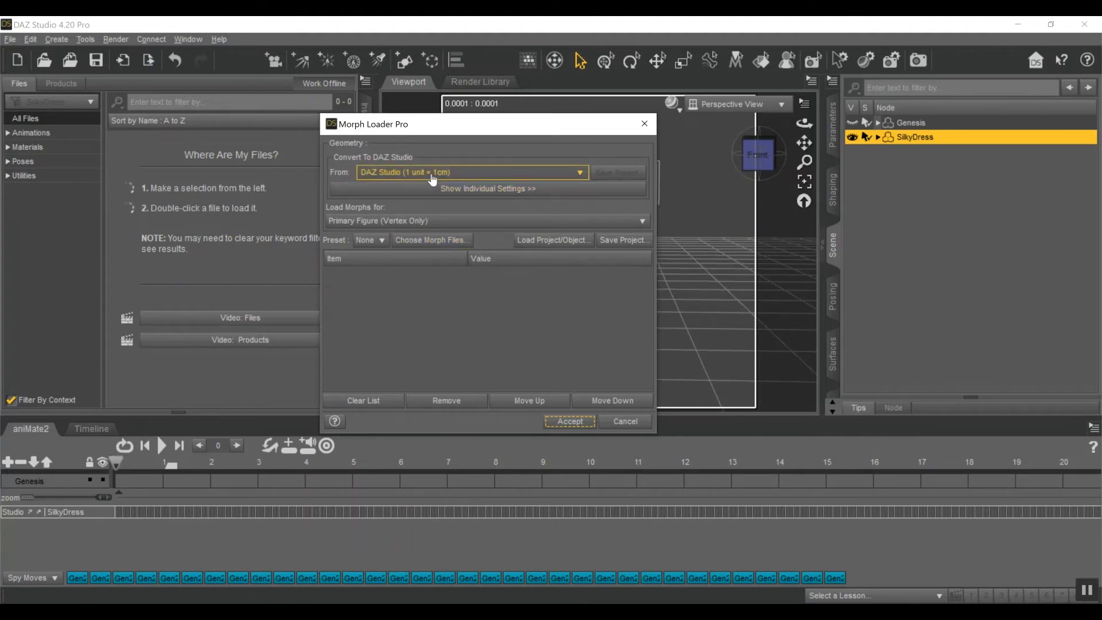
{"action": "left_click", "coordinate": [448, 243]}
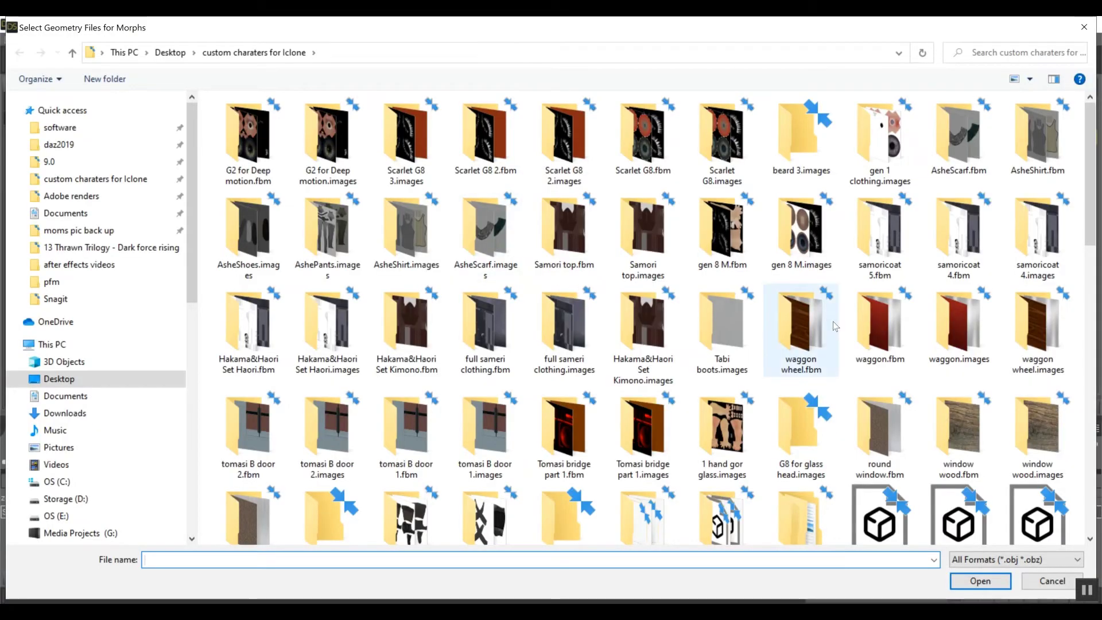
{"action": "scroll", "coordinate": [835, 326], "scroll_direction": "down", "scroll_amount": 10}
{"action": "scroll", "coordinate": [883, 258], "scroll_direction": "up", "scroll_amount": 5}
{"action": "left_click", "coordinate": [893, 244]}
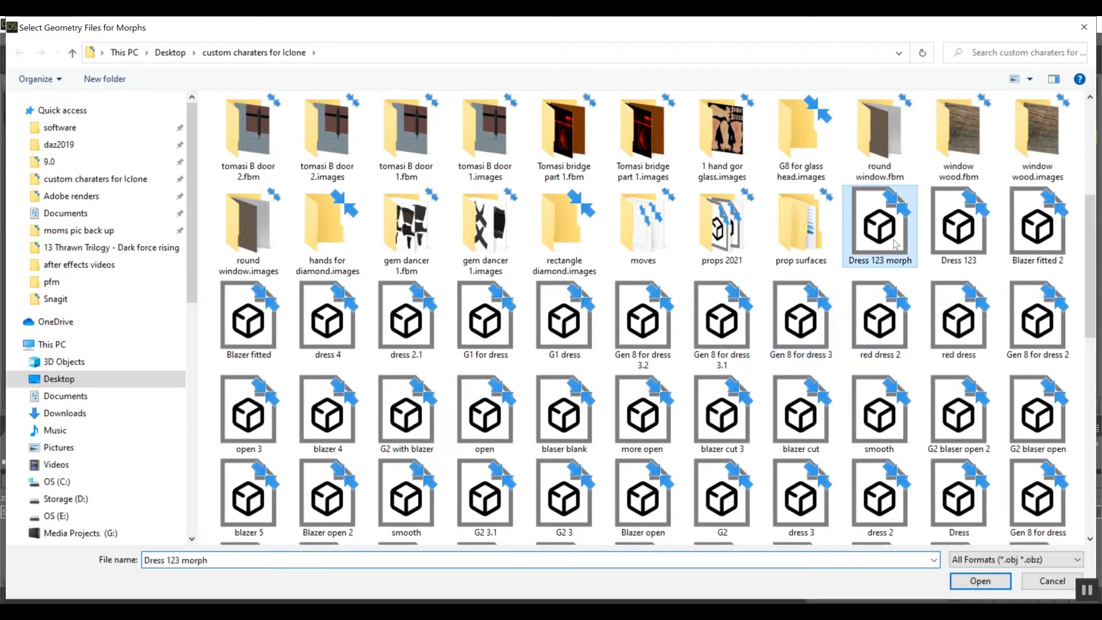
{"action": "left_click", "coordinate": [979, 581]}
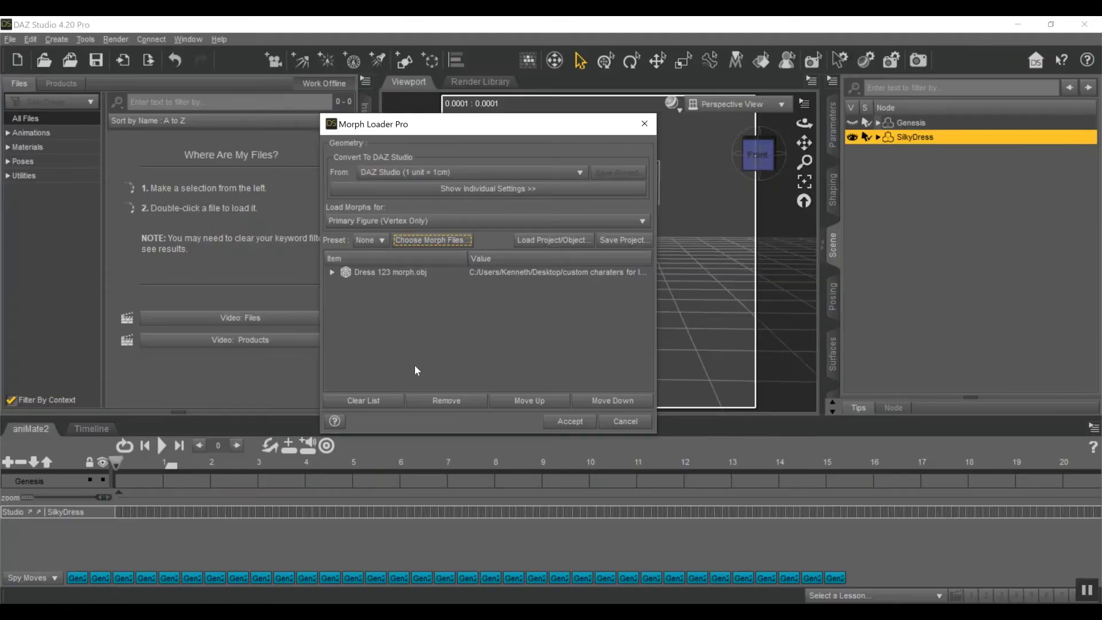
Set Create Control Property for Dress 123 morph.obj and accept to create the morph.
{"action": "left_click", "coordinate": [331, 272]}
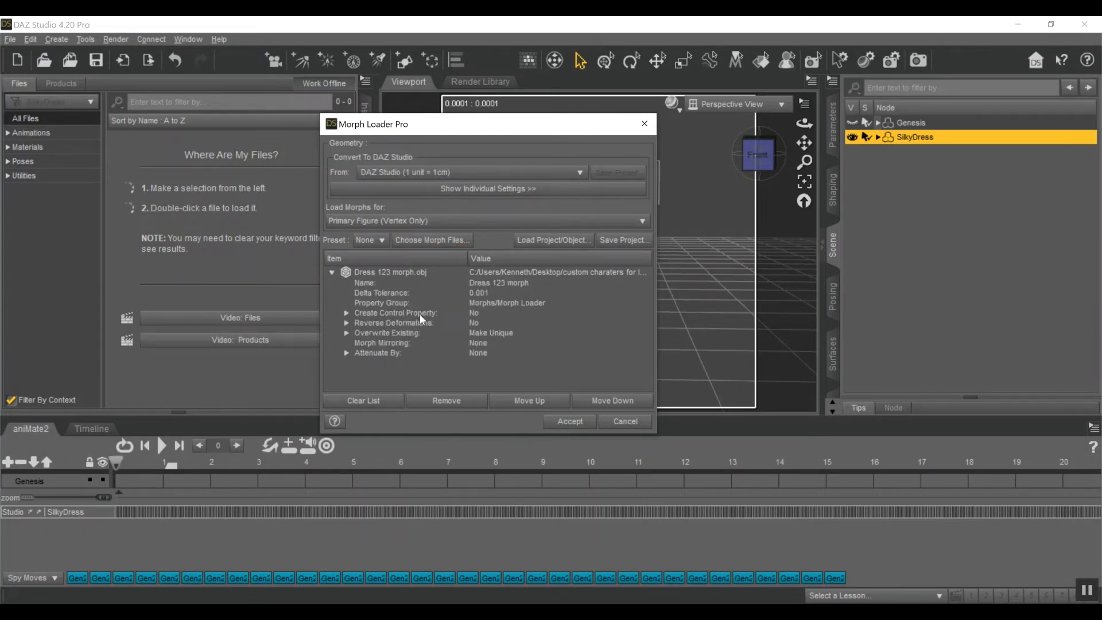
{"action": "left_click", "coordinate": [473, 313]}
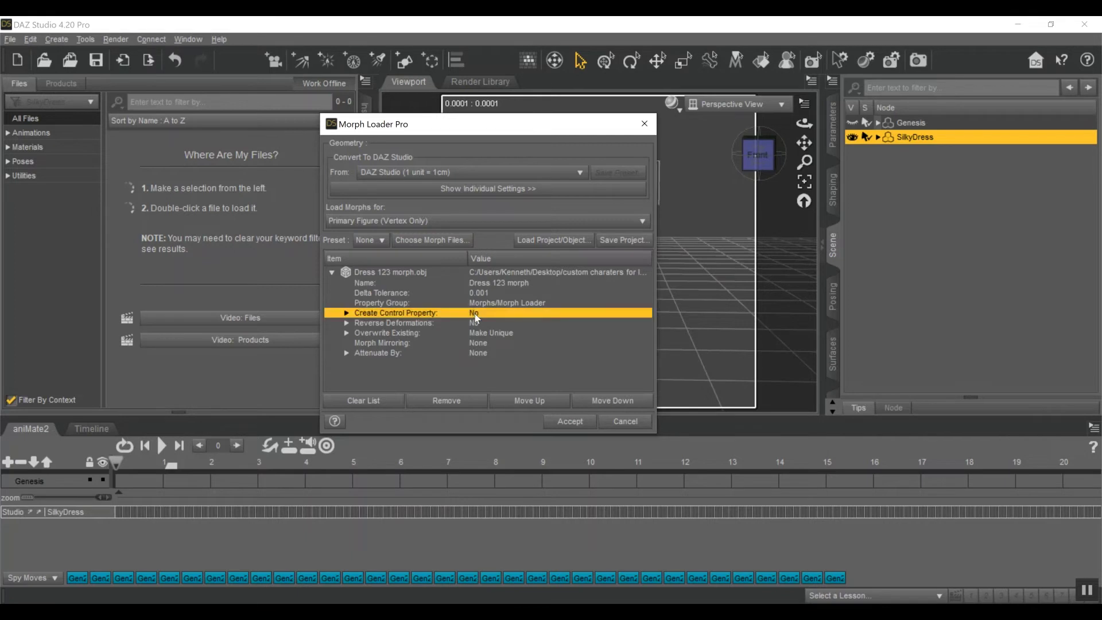
{"action": "left_click", "coordinate": [474, 313]}
{"action": "left_click", "coordinate": [554, 422]}
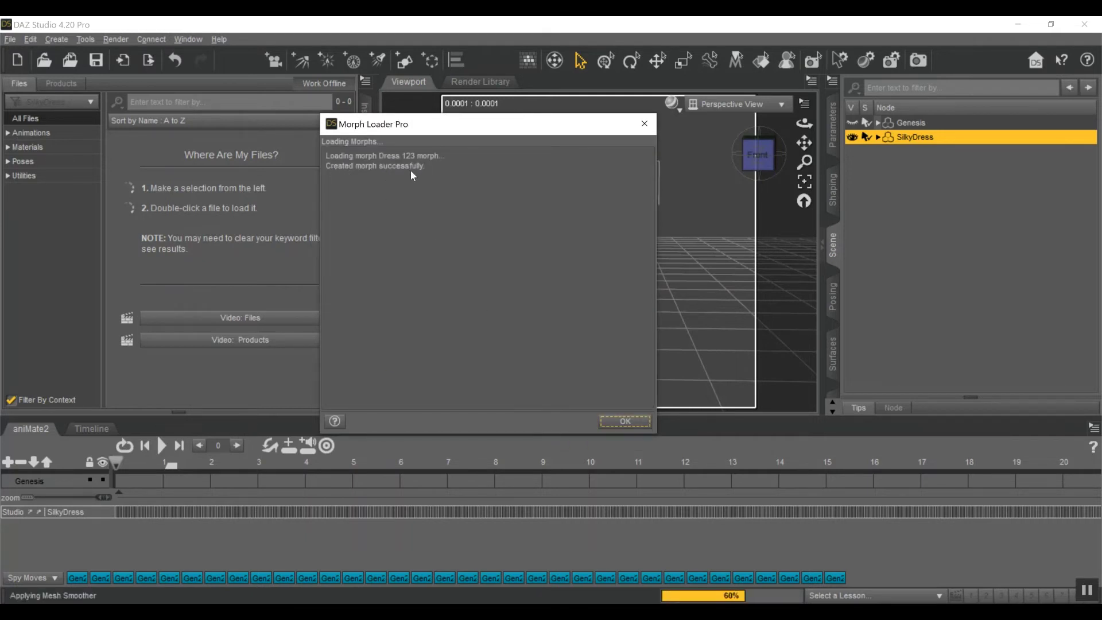
Dial the dress 123 morph to 100% on SilkyDress in Parameters, viewing the neckline front-on.
{"action": "left_click", "coordinate": [625, 421]}
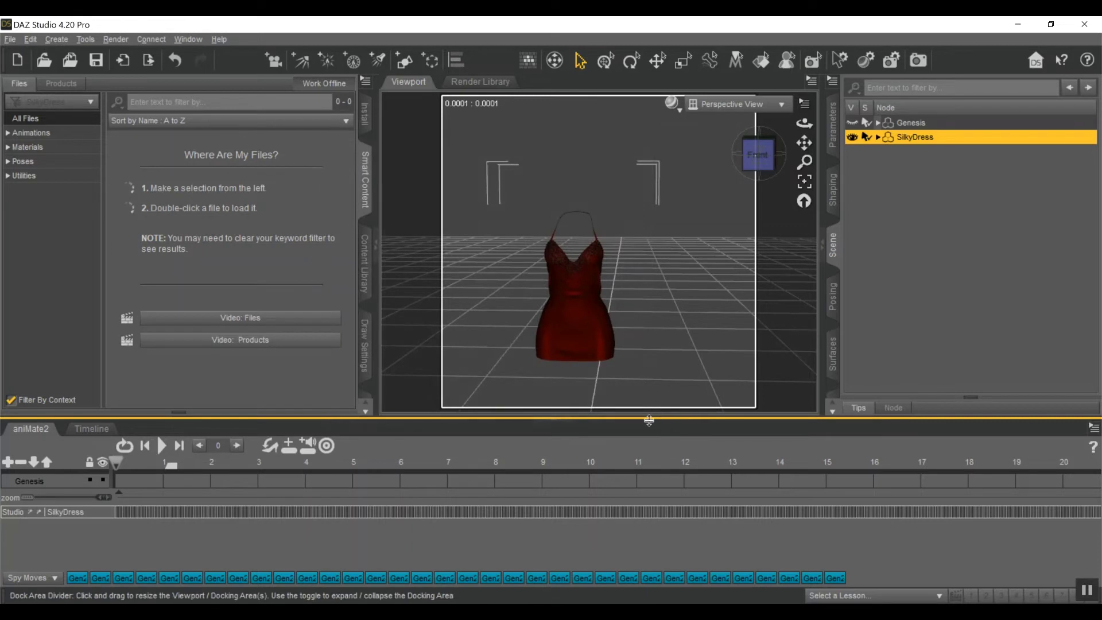
{"action": "left_click", "coordinate": [832, 129]}
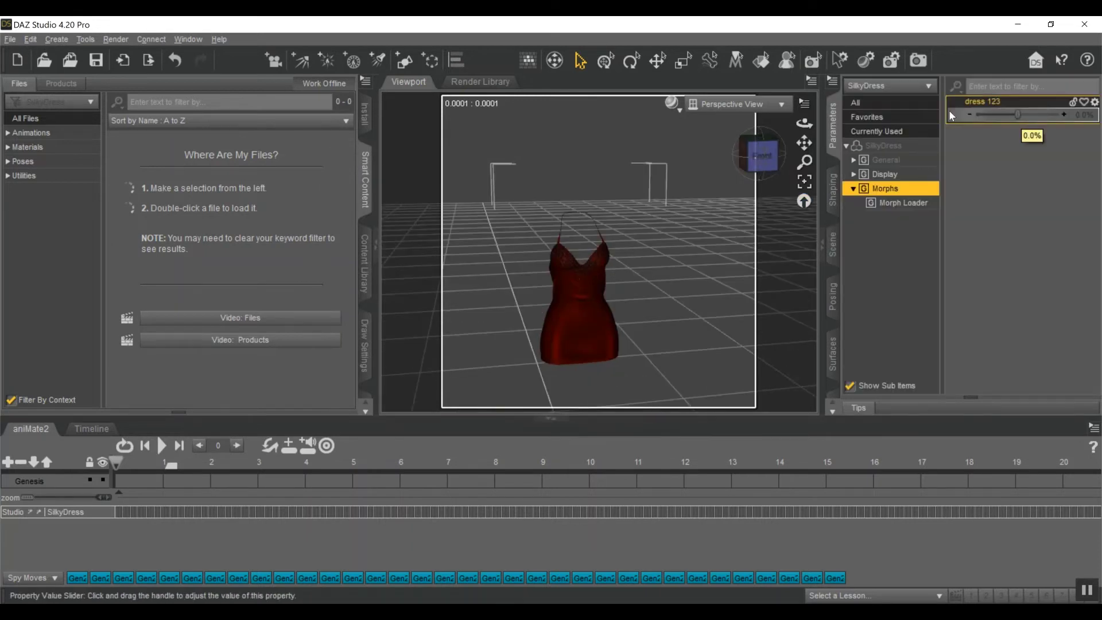
{"action": "left_click", "coordinate": [759, 154]}
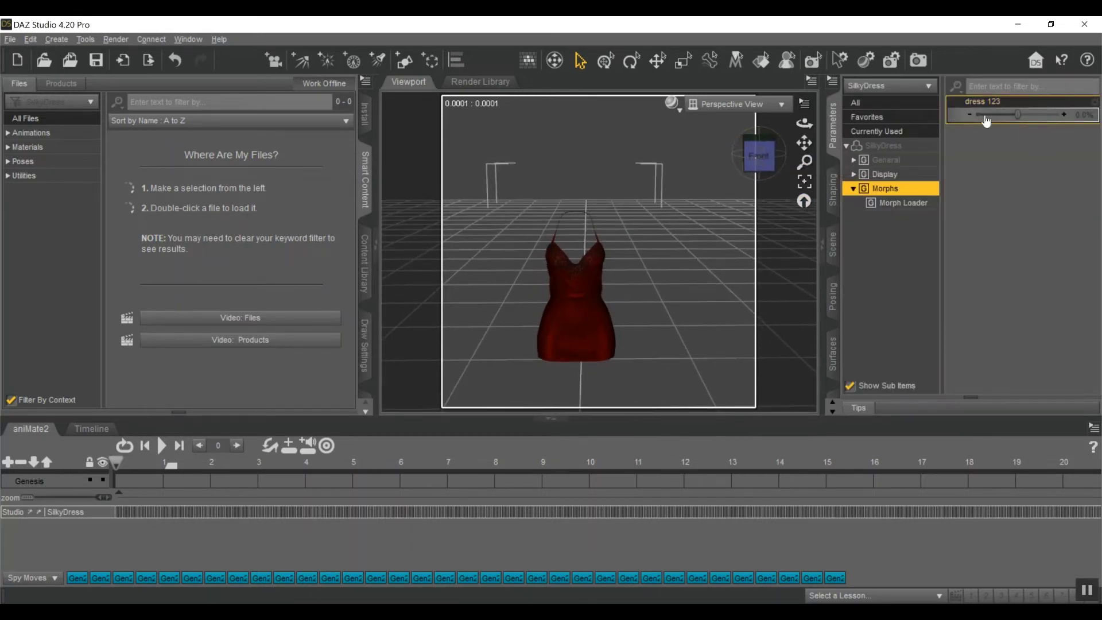
{"action": "left_click_drag", "start_coordinate": [1015, 122], "coordinate": [1067, 127]}
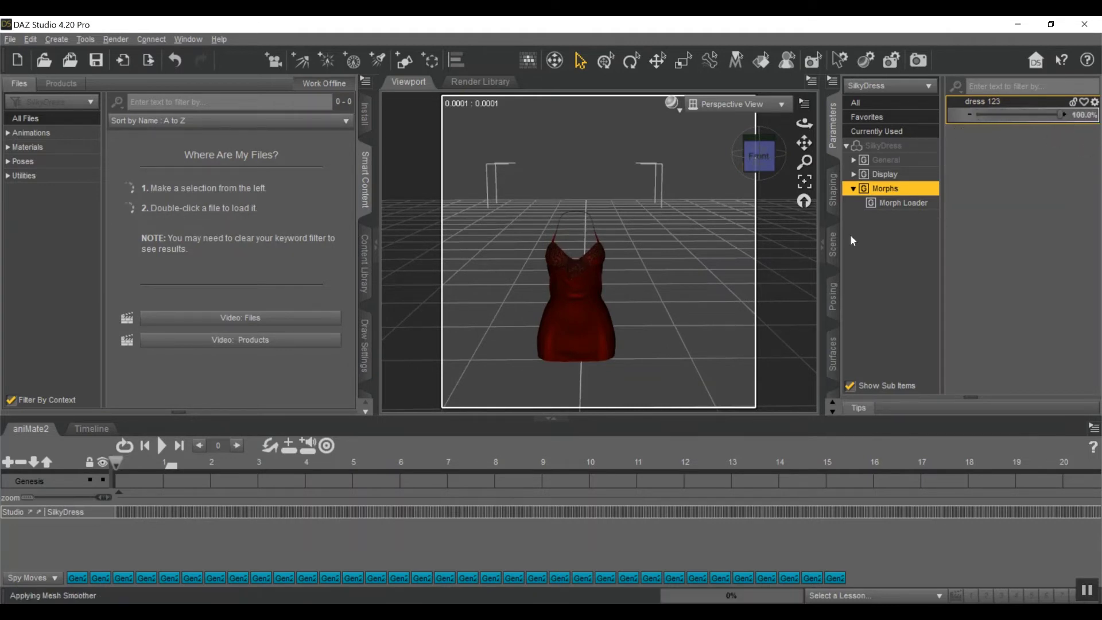
{"action": "scroll", "coordinate": [679, 180], "scroll_direction": "up", "scroll_amount": 3}
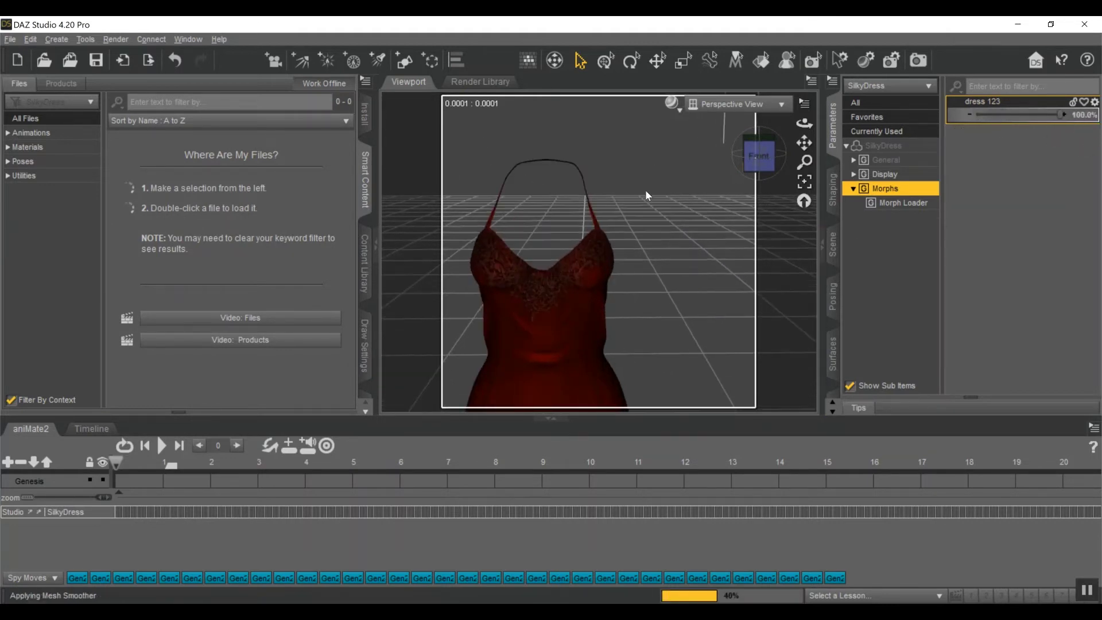
{"action": "left_click_drag", "start_coordinate": [804, 142], "coordinate": [1025, 159]}
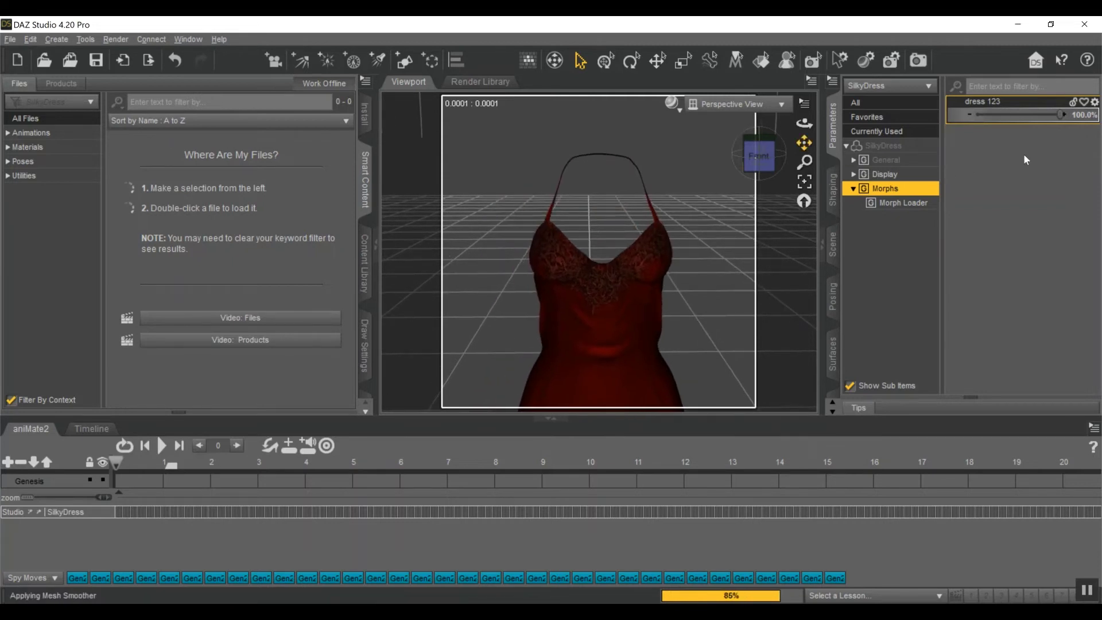
{"action": "mouse_move", "coordinate": [1056, 113]}
{"action": "left_mouse_down"}
{"action": "mouse_move", "coordinate": [1033, 114]}
{"action": "mouse_move", "coordinate": [1061, 114]}
{"action": "left_mouse_up"}
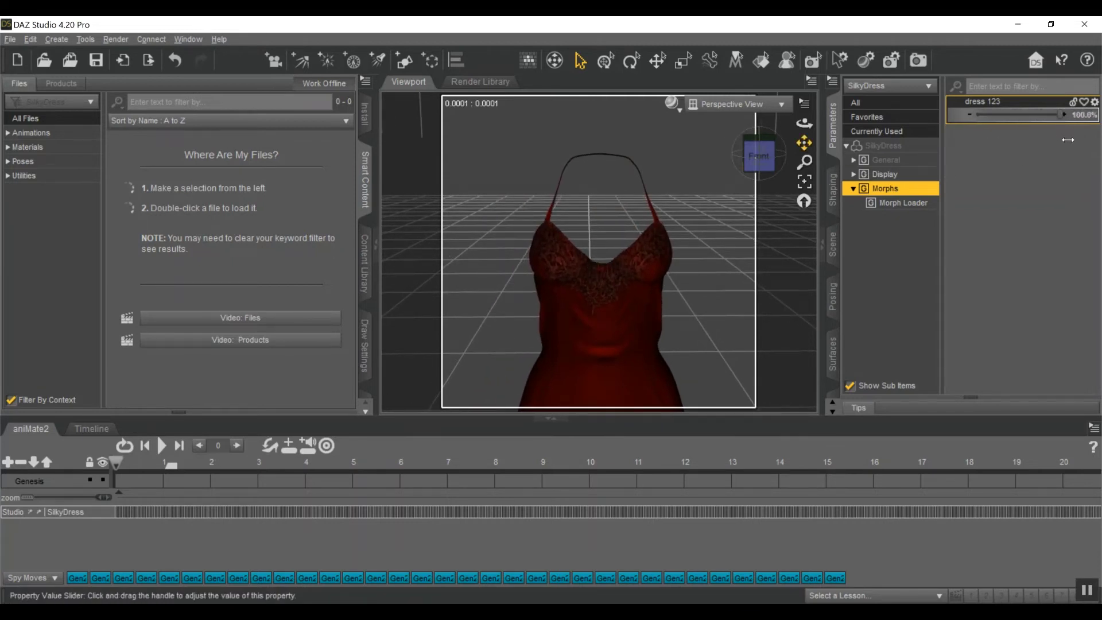
Make Genesis visible and test the dress 123 morph on the neckline from a front view.
{"action": "left_click", "coordinate": [833, 245]}
{"action": "left_click", "coordinate": [852, 122]}
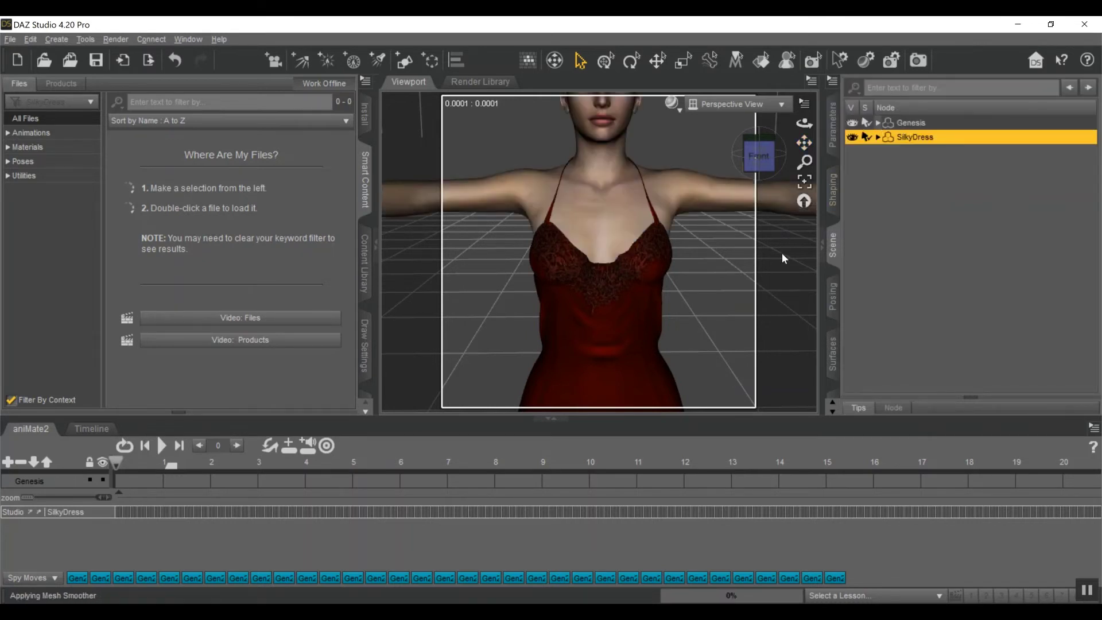
{"action": "left_click", "coordinate": [834, 124]}
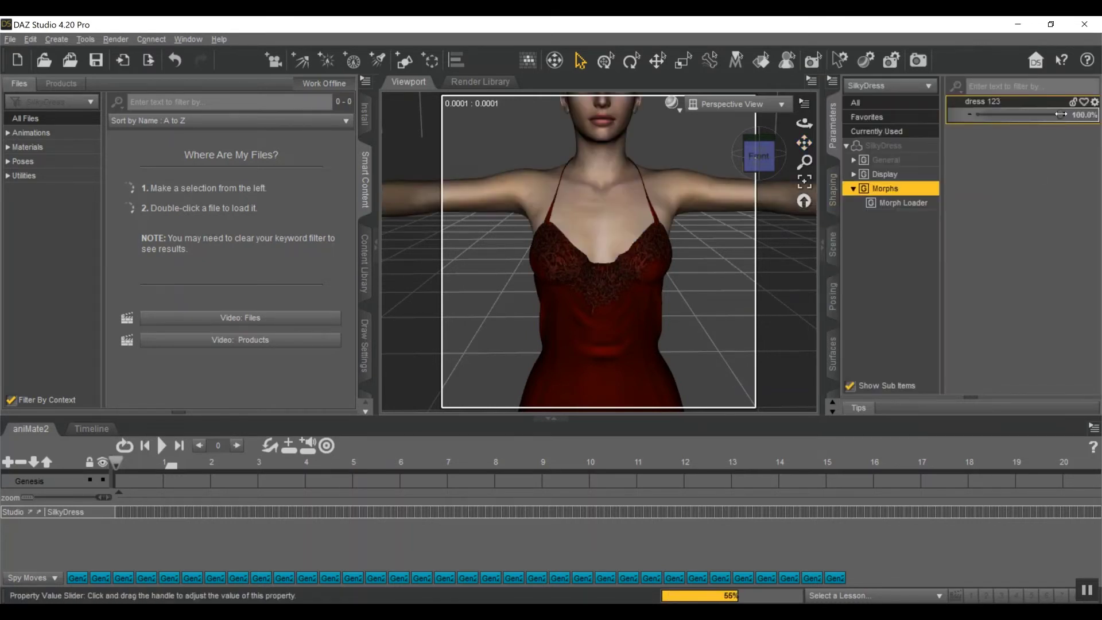
{"action": "left_click_drag", "start_coordinate": [1002, 142], "coordinate": [975, 141]}
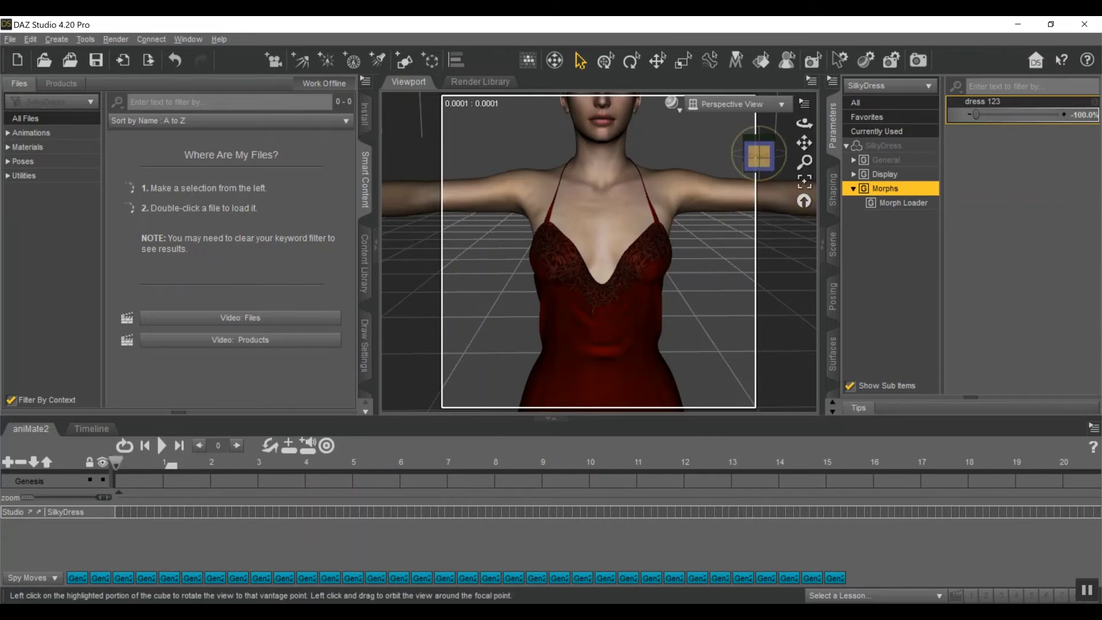
{"action": "mouse_move", "coordinate": [758, 156]}
{"action": "left_mouse_down"}
{"action": "mouse_move", "coordinate": [718, 158]}
{"action": "mouse_move", "coordinate": [748, 161]}
{"action": "left_mouse_up"}
{"action": "left_click", "coordinate": [758, 158]}
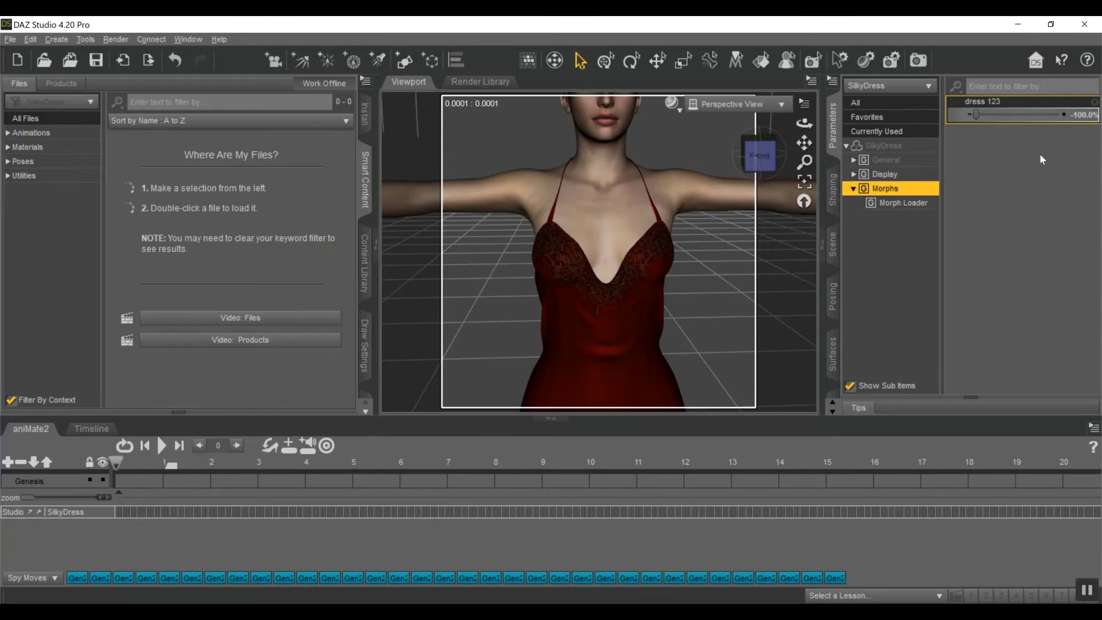
{"action": "left_click_drag", "start_coordinate": [976, 115], "coordinate": [1074, 115]}
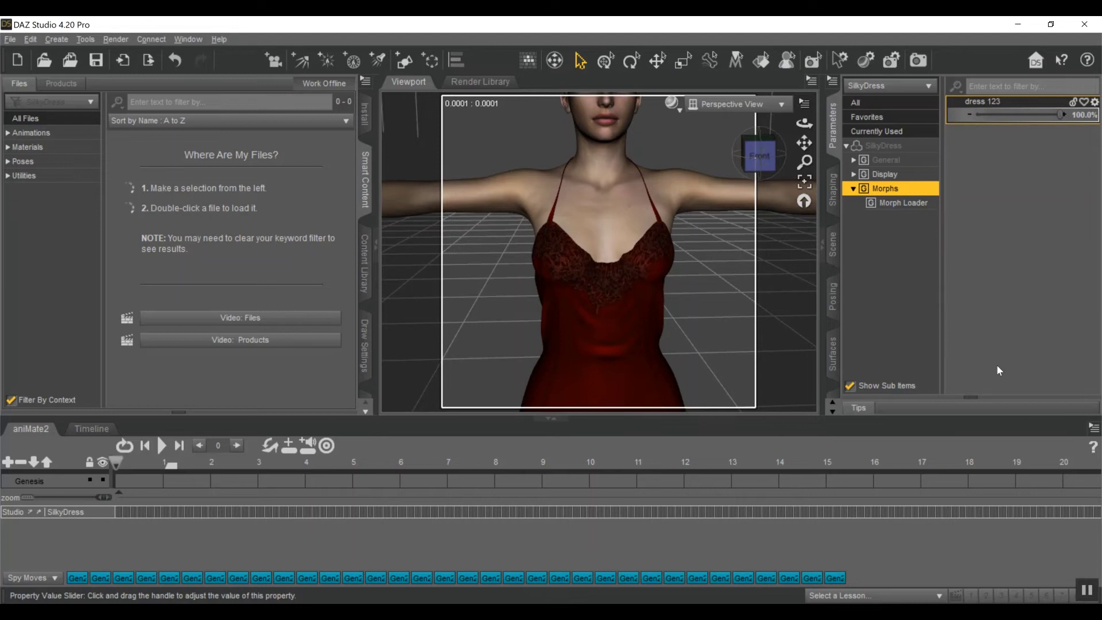
{"action": "left_click", "coordinate": [1094, 105]}
Rename the dress 123 morph to 'Neck line' in Parameter Settings.
{"action": "left_click", "coordinate": [1070, 118]}
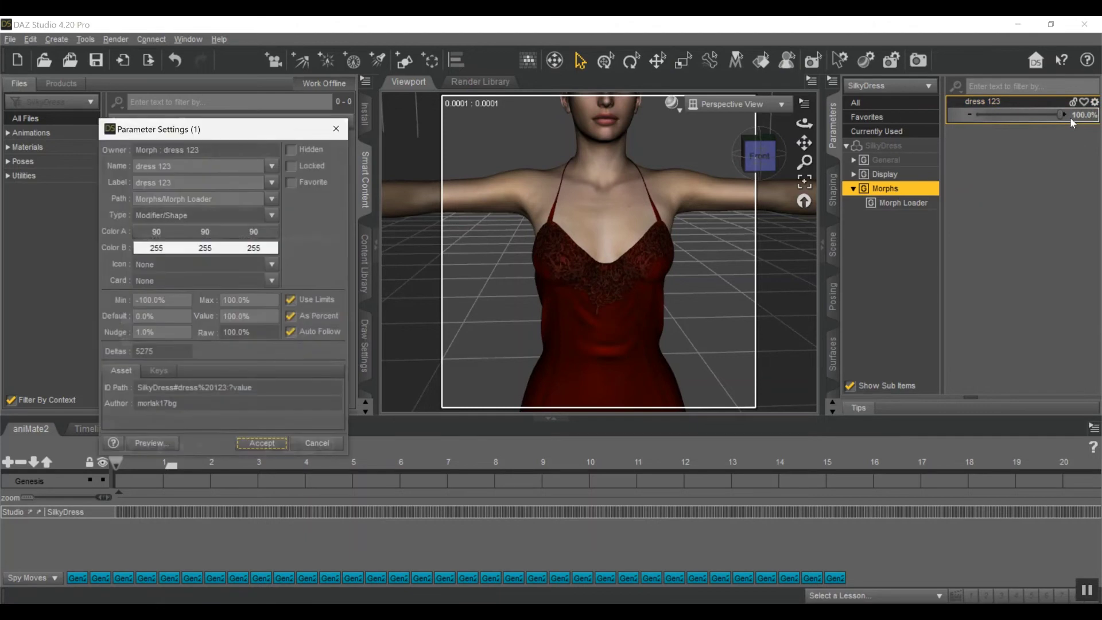
{"action": "left_click", "coordinate": [188, 163]}
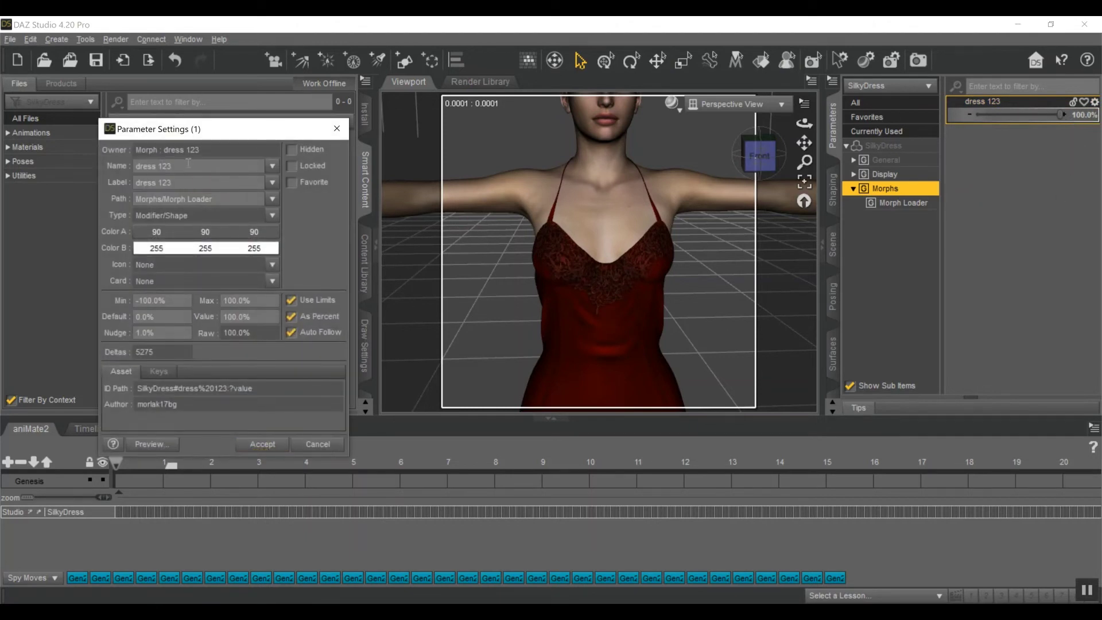
{"action": "key", "text": "BackSpace"}
{"action": "key", "text": "BackSpace"}
{"action": "key", "text": "BackSpace"}
{"action": "key", "text": "BackSpace"}
{"action": "key", "text": "BackSpace"}
{"action": "key", "text": "BackSpace"}
{"action": "type", "text": "line"}
Label the morph 'Neck line' and place it under the Actor path.
{"action": "left_click", "coordinate": [272, 198]}
{"action": "left_click", "coordinate": [272, 198]}
{"action": "left_click", "coordinate": [271, 199]}
{"action": "left_click", "coordinate": [272, 199]}
{"action": "left_click", "coordinate": [272, 199]}
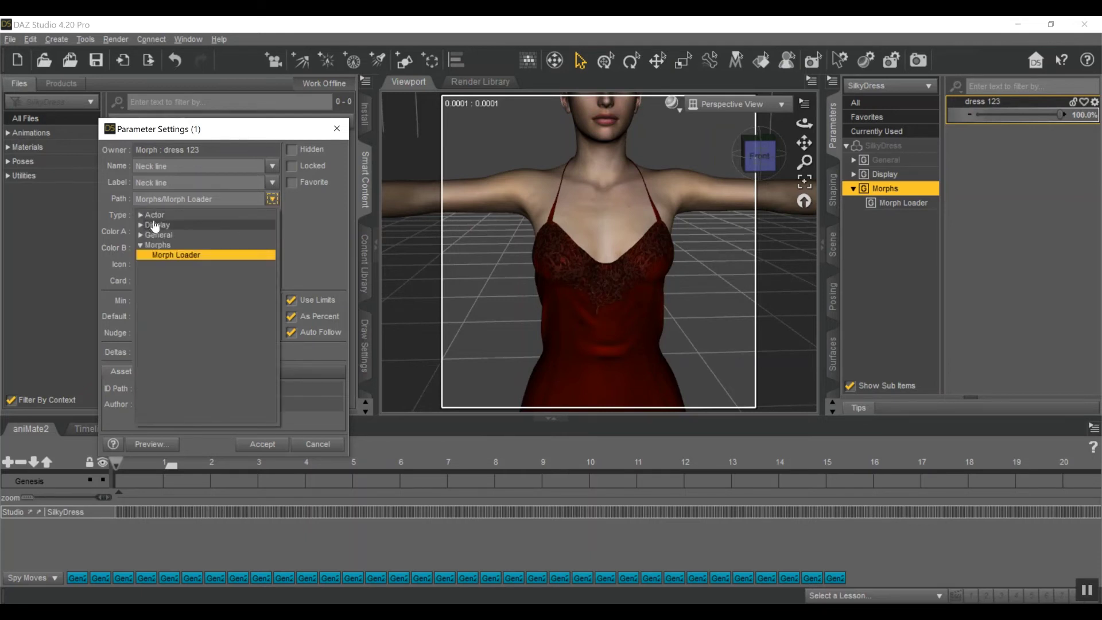
{"action": "left_click", "coordinate": [140, 214]}
{"action": "left_click", "coordinate": [259, 410]}
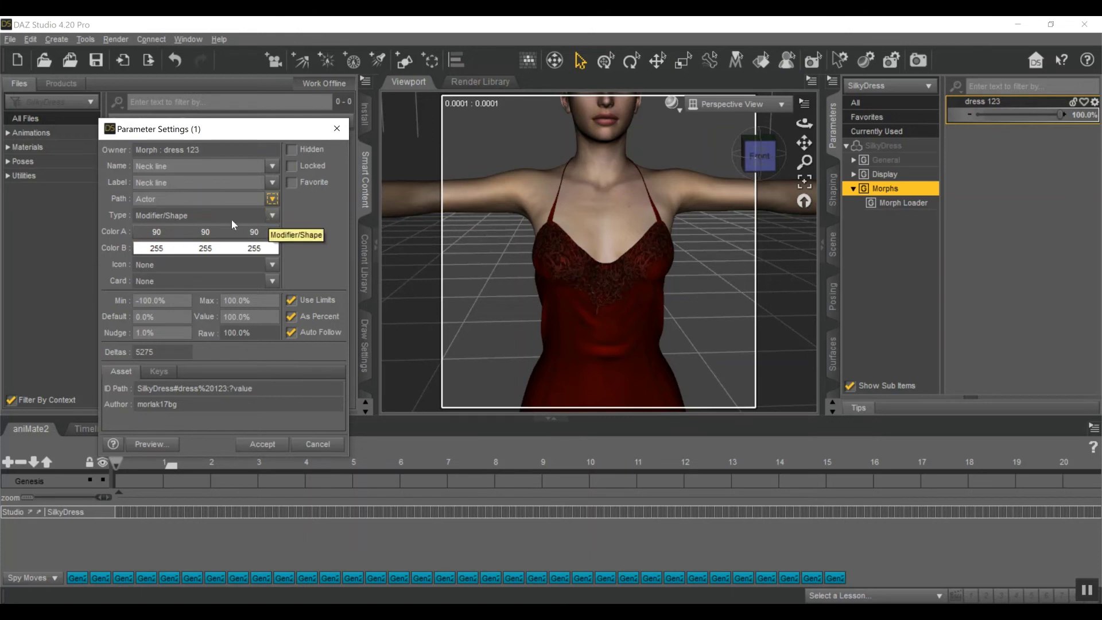
Set slider colours to red (255,0,0) and dark red (128,0,0), then accept.
{"action": "left_click", "coordinate": [187, 232]}
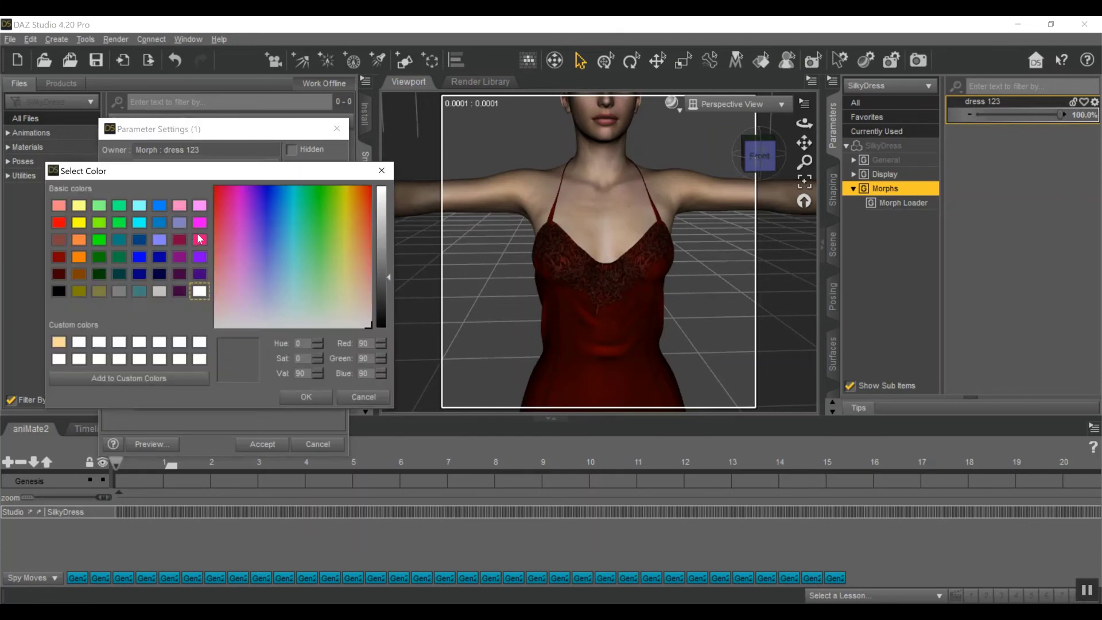
{"action": "left_click", "coordinate": [60, 223]}
{"action": "left_click", "coordinate": [307, 396]}
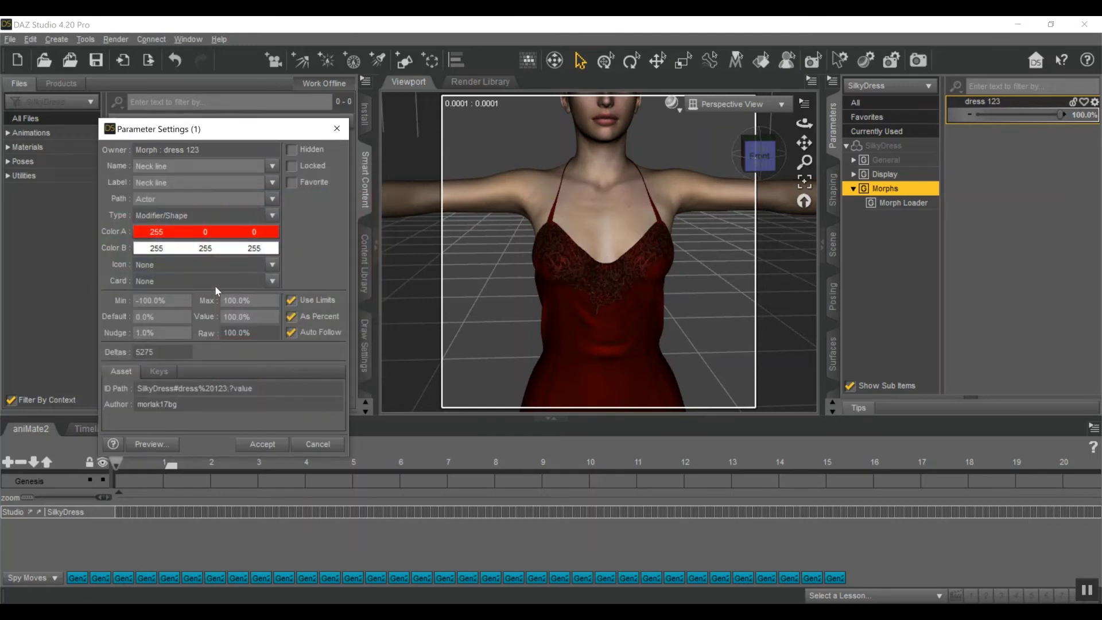
{"action": "left_click", "coordinate": [176, 254]}
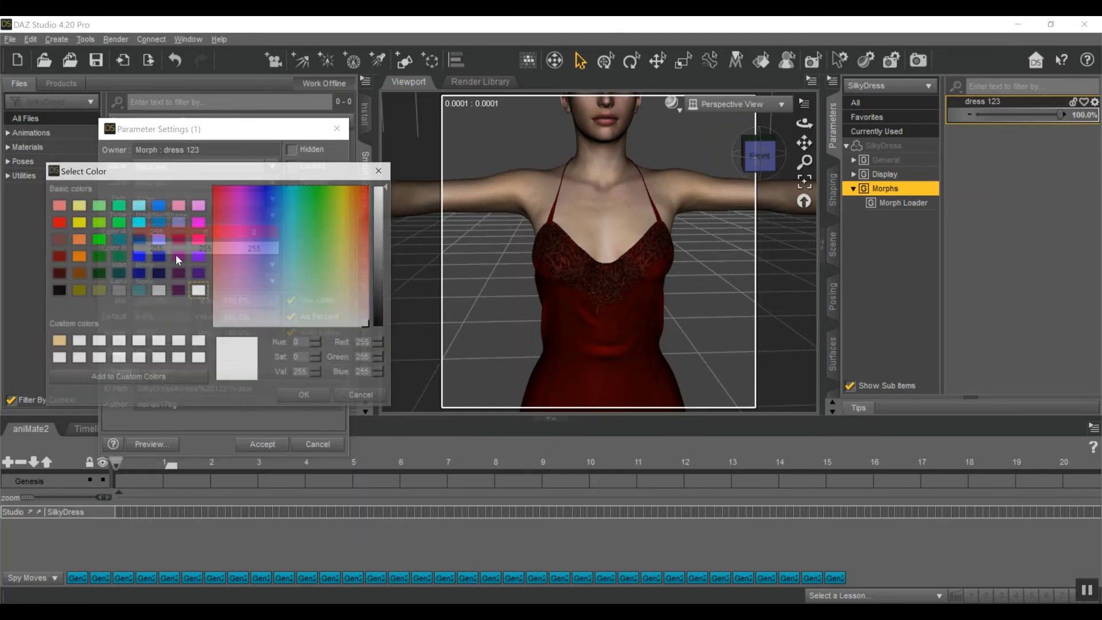
{"action": "left_click", "coordinate": [59, 256]}
{"action": "left_click", "coordinate": [287, 396]}
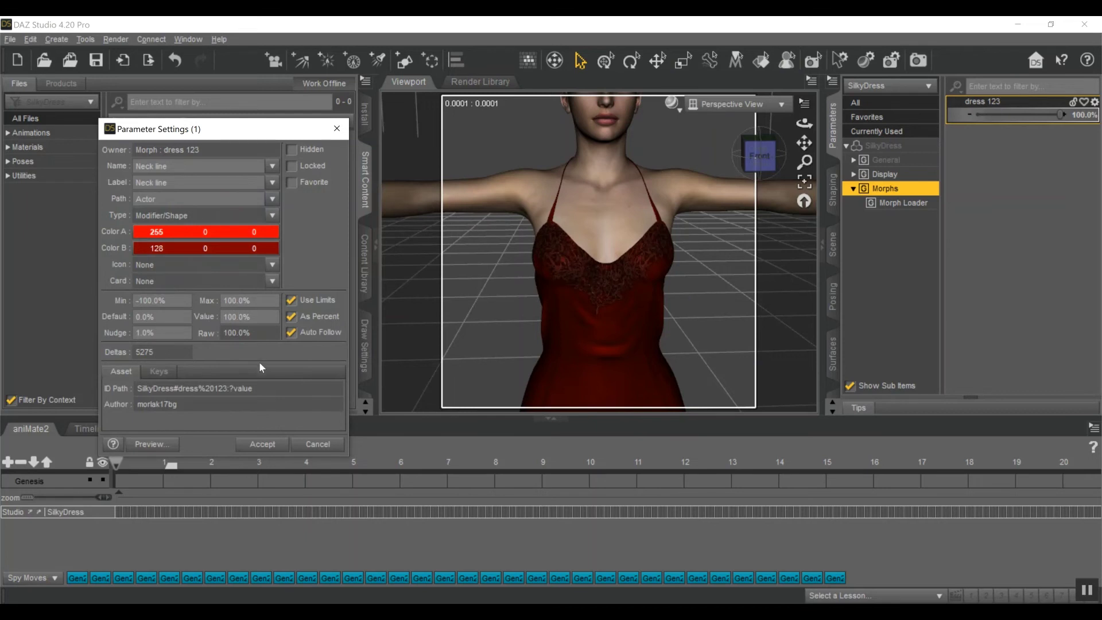
{"action": "left_click", "coordinate": [263, 444]}
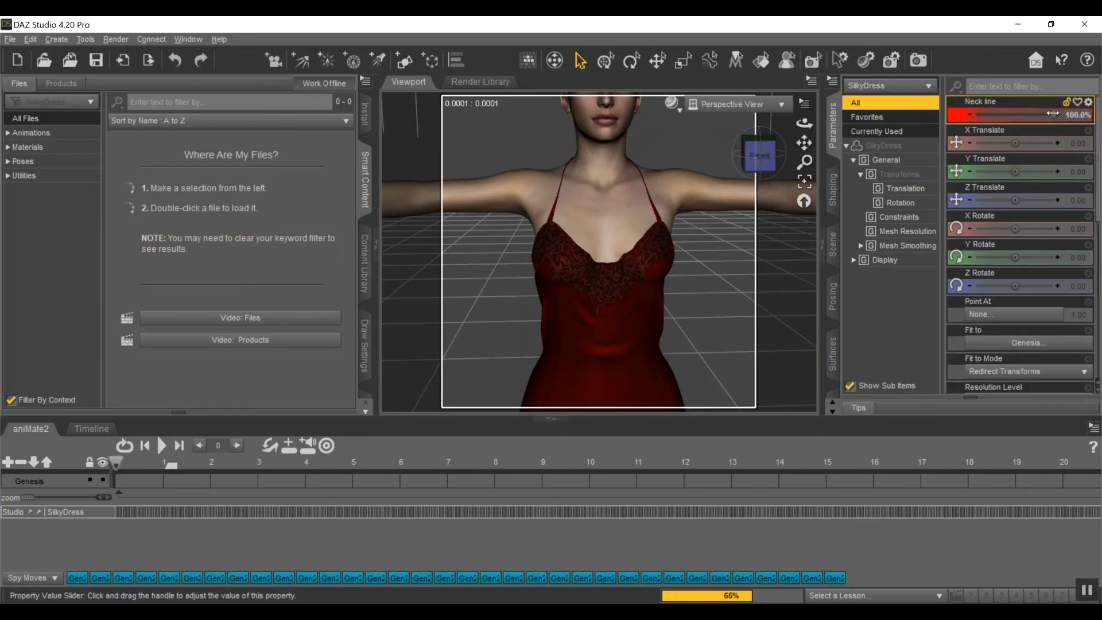
Save SilkyDress's Neck line morph via File > Save As > Support Asset > Morph Asset(s).
{"action": "mouse_move", "coordinate": [1074, 115]}
{"action": "left_mouse_down"}
{"action": "mouse_move", "coordinate": [948, 139]}
{"action": "mouse_move", "coordinate": [1064, 122]}
{"action": "left_mouse_up"}
{"action": "left_click", "coordinate": [10, 40]}
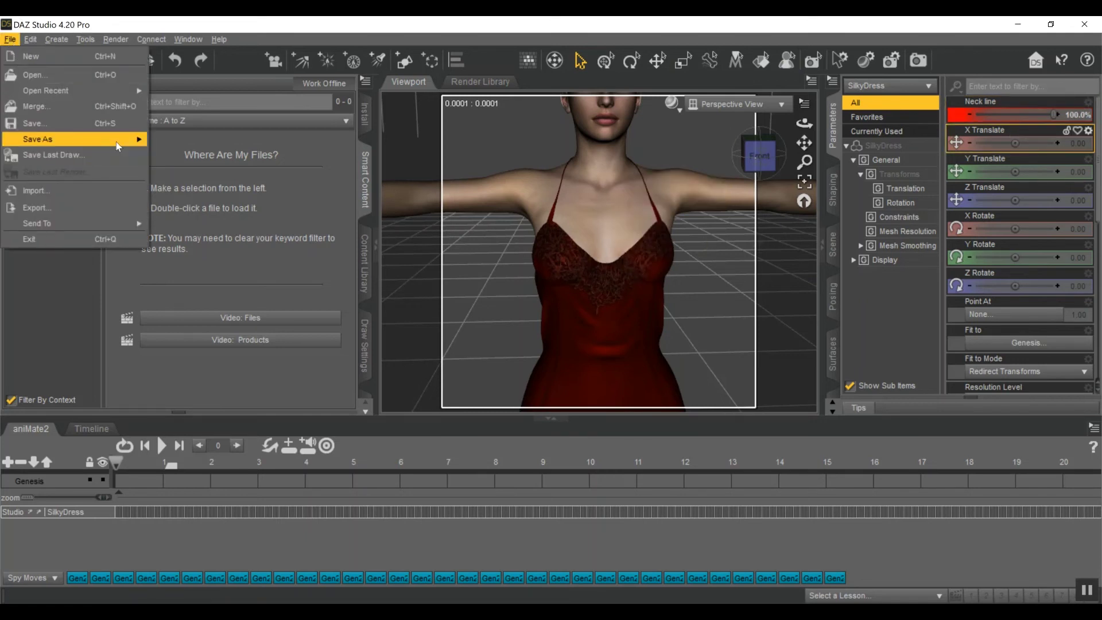
{"action": "mouse_move", "coordinate": [116, 142]}
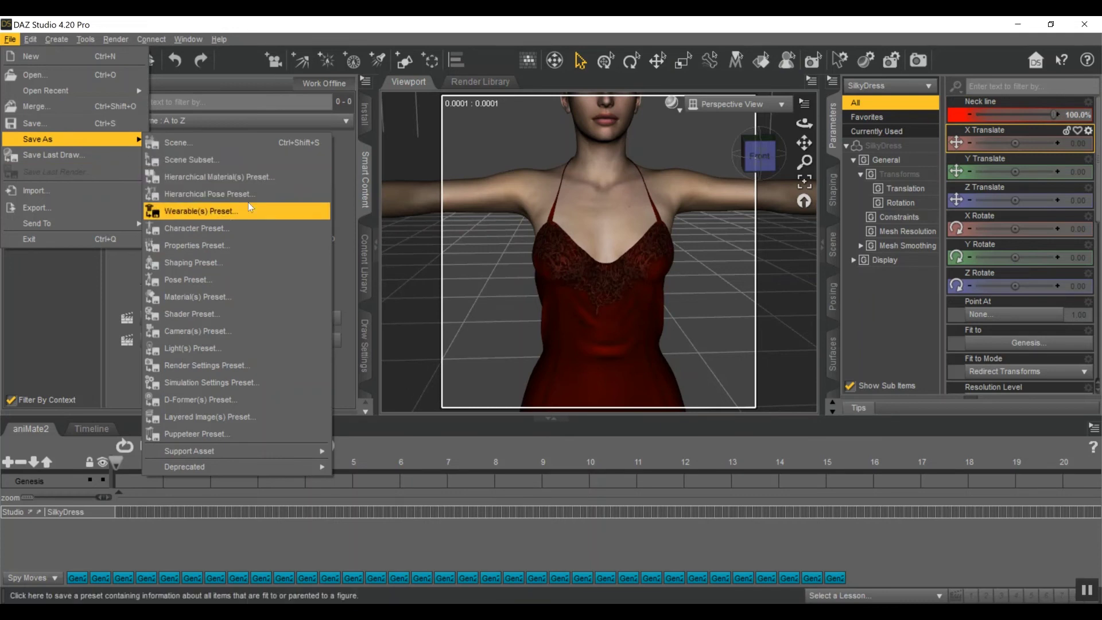
{"action": "mouse_move", "coordinate": [246, 447]}
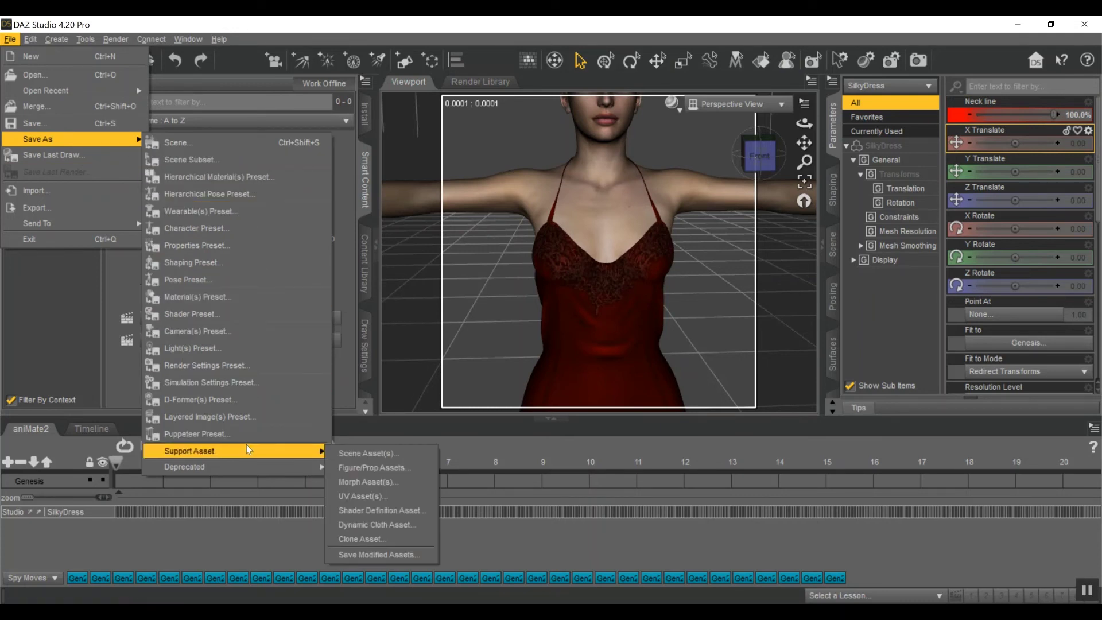
{"action": "left_click", "coordinate": [406, 483]}
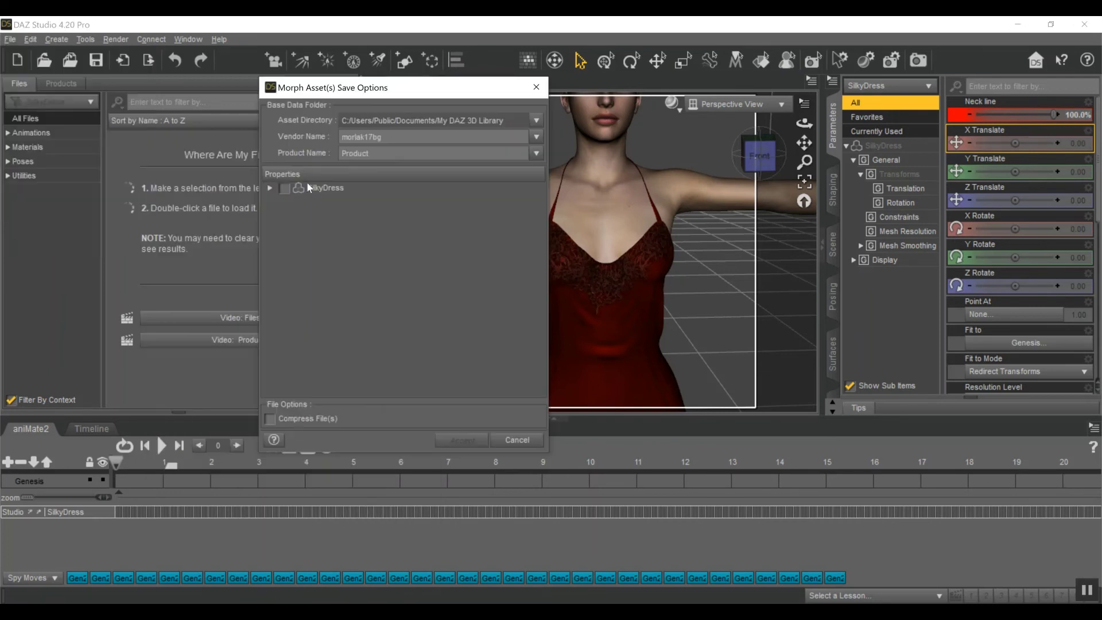
{"action": "left_click", "coordinate": [270, 188]}
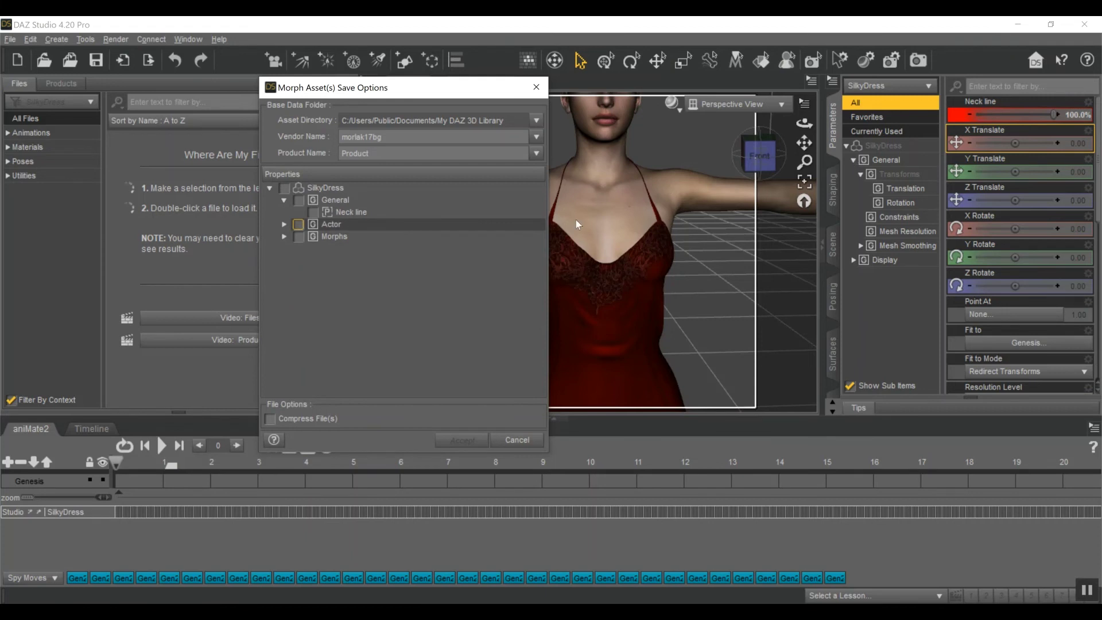
{"action": "left_click", "coordinate": [314, 212]}
{"action": "left_click", "coordinate": [461, 439]}
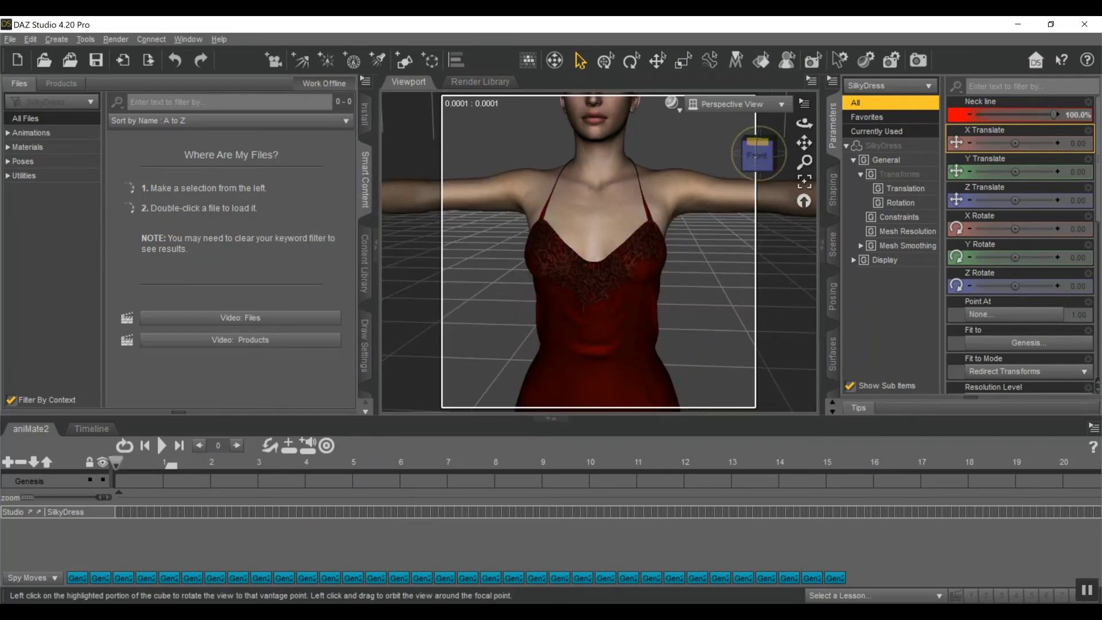
{"action": "left_click_drag", "start_coordinate": [758, 156], "coordinate": [804, 180]}
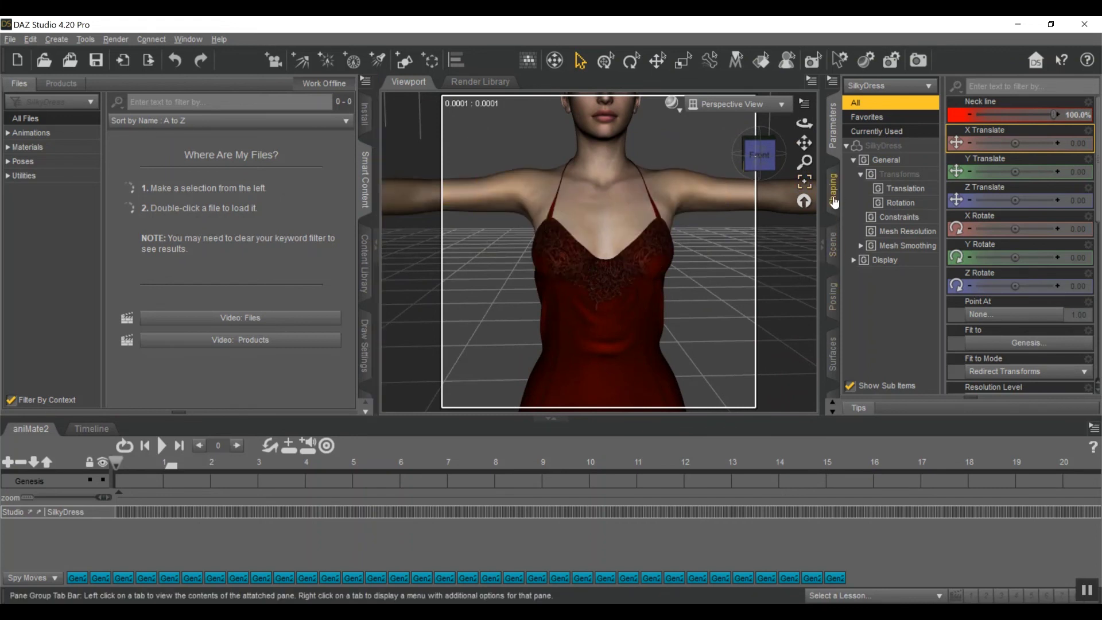
Delete SilkyDress from the scene.
{"action": "left_click", "coordinate": [833, 245]}
{"action": "left_click", "coordinate": [925, 126]}
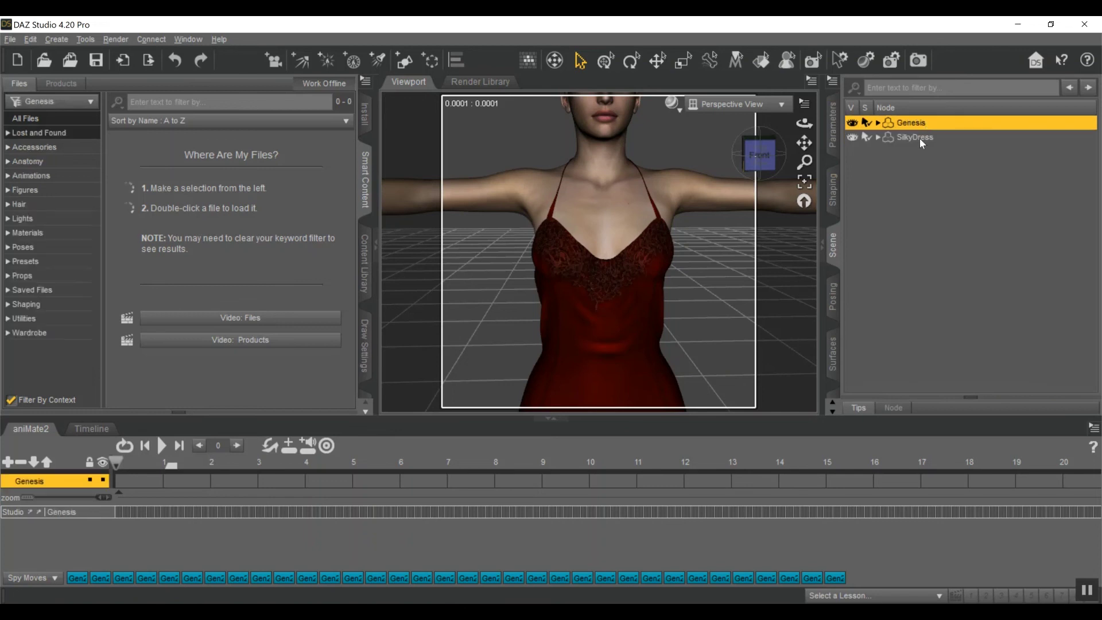
{"action": "left_click", "coordinate": [918, 136]}
{"action": "key", "text": "Delete"}
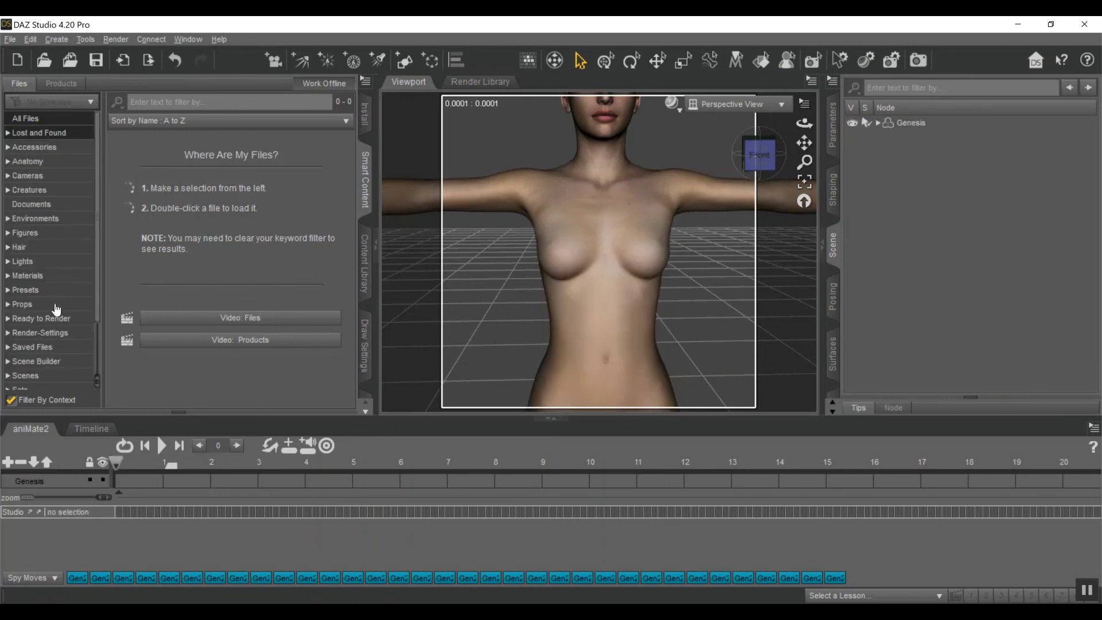
Reload B25SilkDress onto Genesis from the Wardrobe in Smart Content.
{"action": "scroll", "coordinate": [41, 264], "scroll_direction": "down", "scroll_amount": 2}
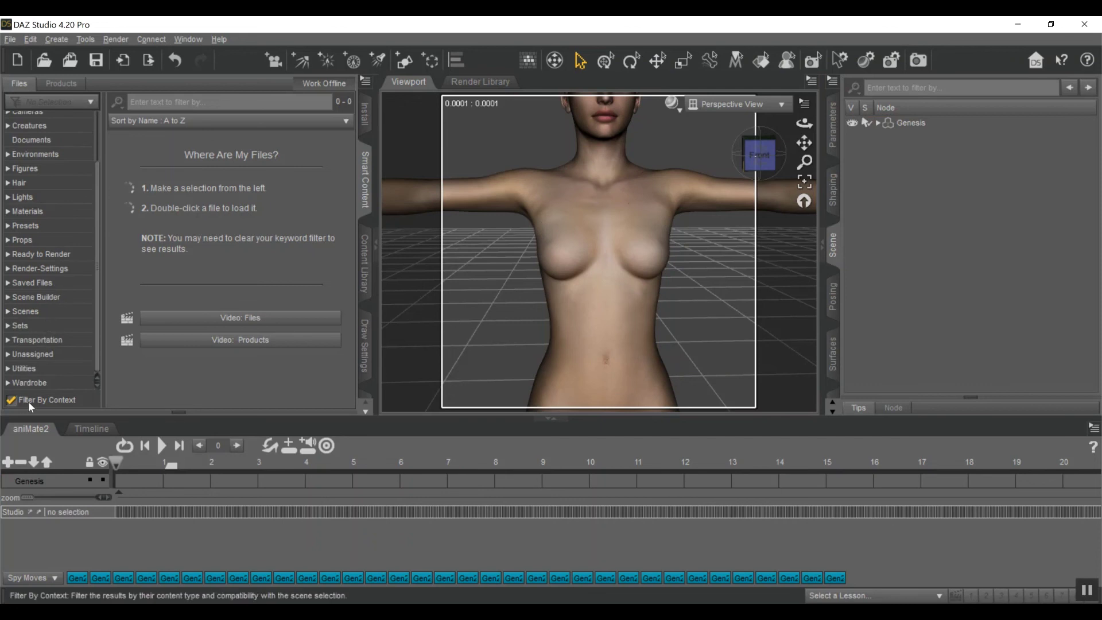
{"action": "left_click", "coordinate": [28, 382]}
{"action": "scroll", "coordinate": [184, 313], "scroll_direction": "down", "scroll_amount": 3}
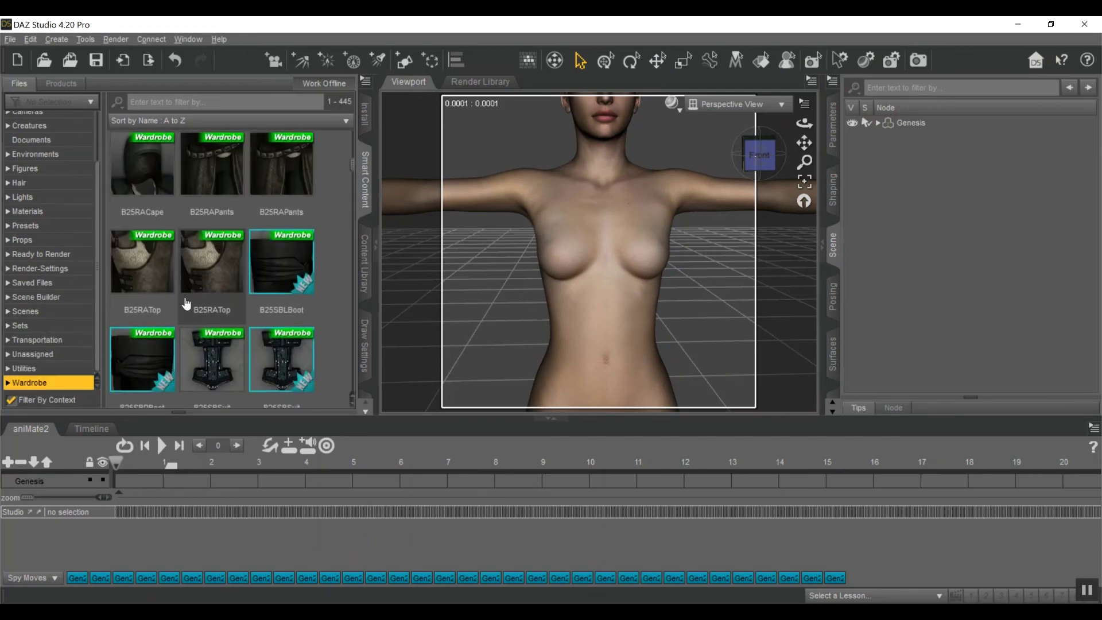
{"action": "scroll", "coordinate": [186, 305], "scroll_direction": "down", "scroll_amount": 4}
{"action": "left_click", "coordinate": [301, 208]}
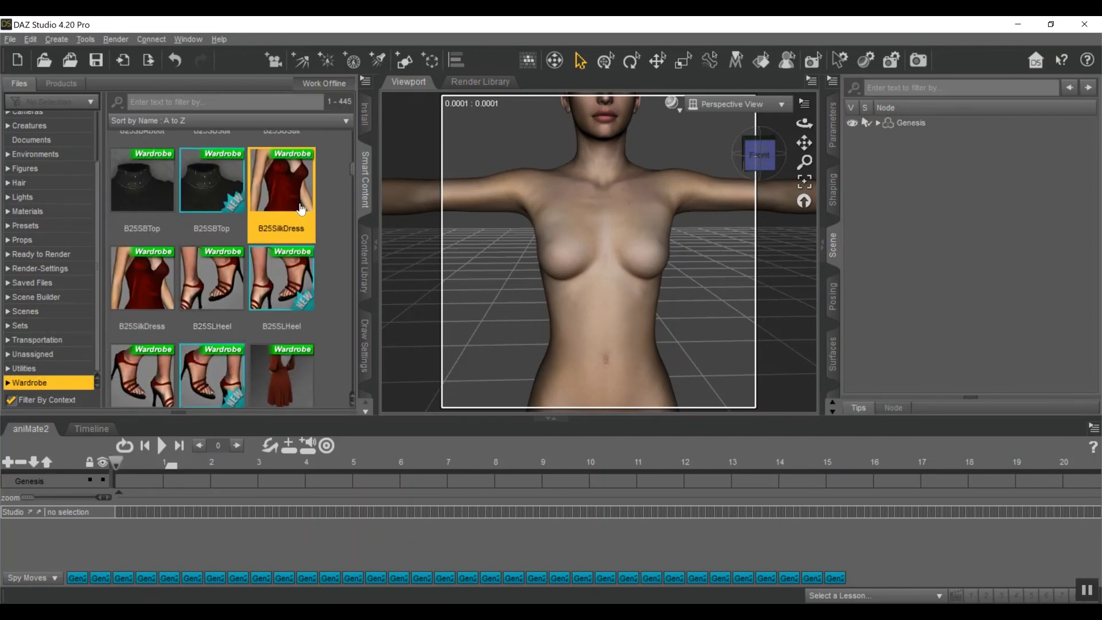
{"action": "double_click", "coordinate": [301, 209]}
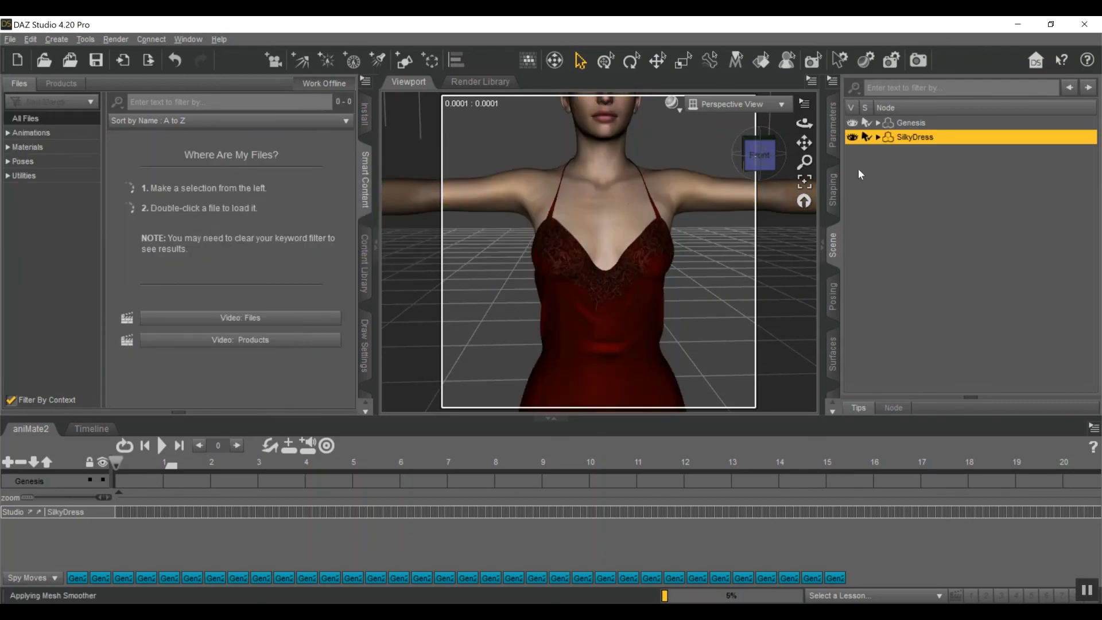
Drag the saved Neck line slider to -100% for a deeper V neckline.
{"action": "left_click", "coordinate": [833, 126]}
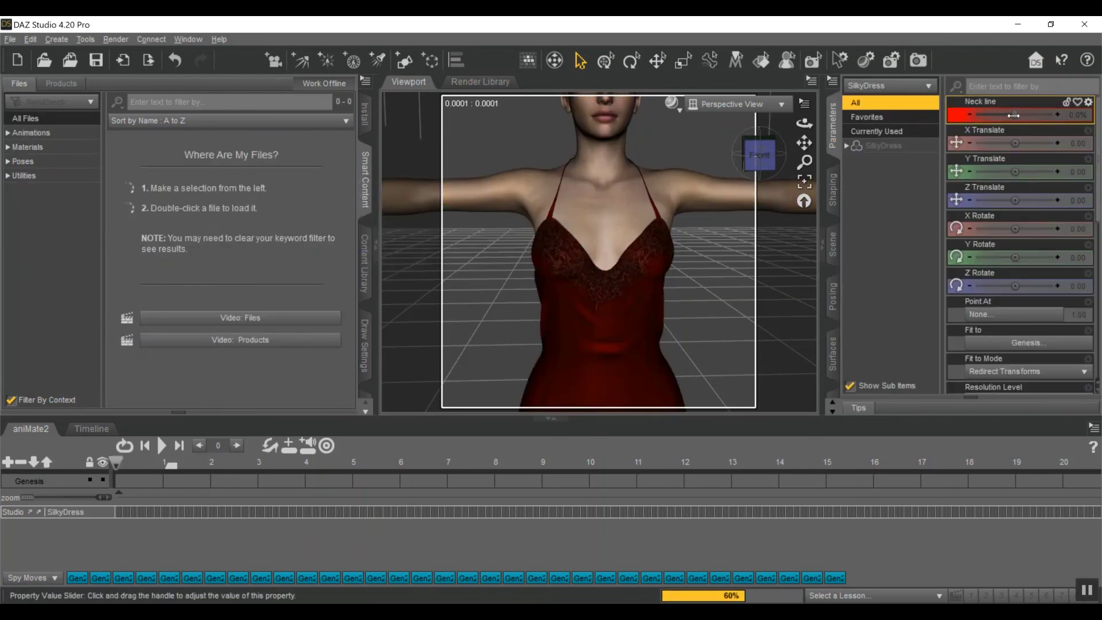
{"action": "left_click_drag", "start_coordinate": [1013, 115], "coordinate": [910, 169]}
{"action": "left_click_drag", "start_coordinate": [757, 154], "coordinate": [752, 189]}
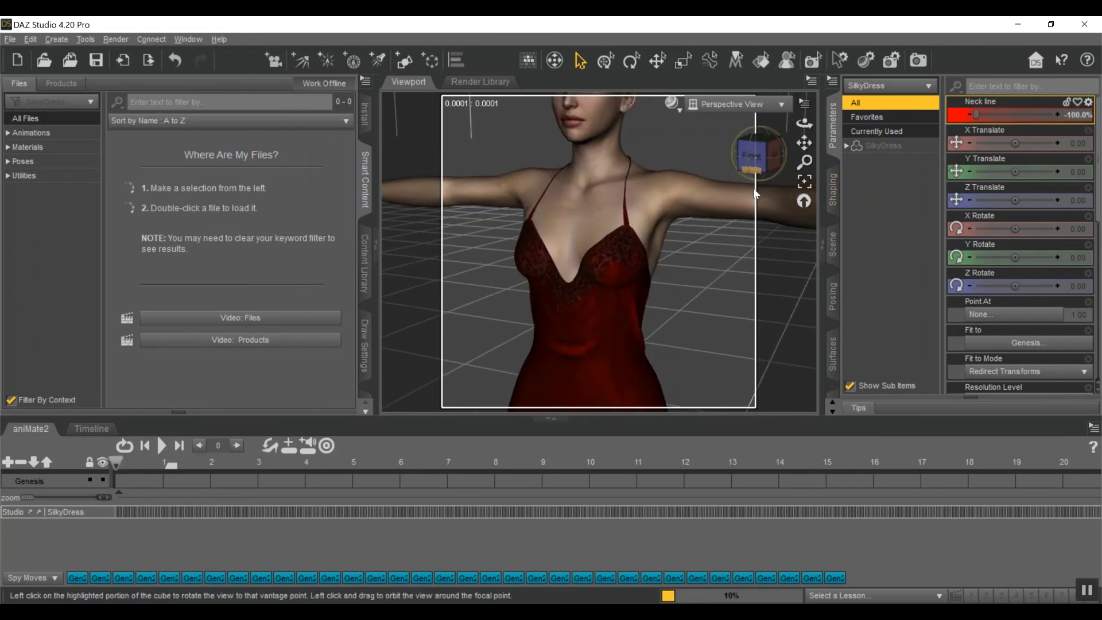
{"action": "scroll", "coordinate": [728, 209], "scroll_direction": "down", "scroll_amount": 10}
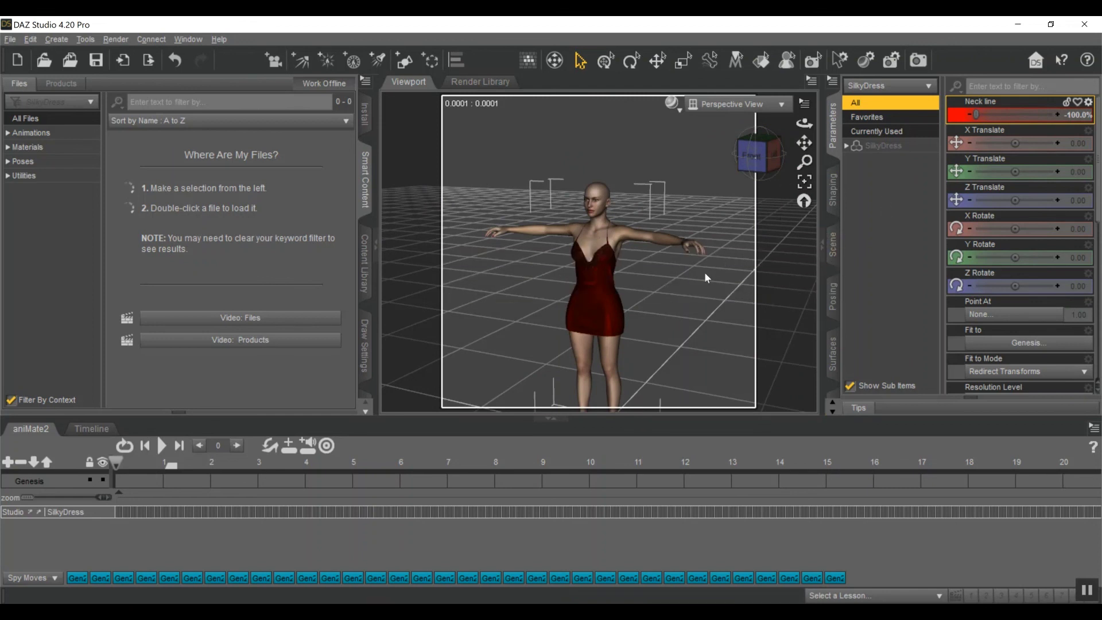
{"action": "scroll", "coordinate": [705, 270], "scroll_direction": "up", "scroll_amount": 5}
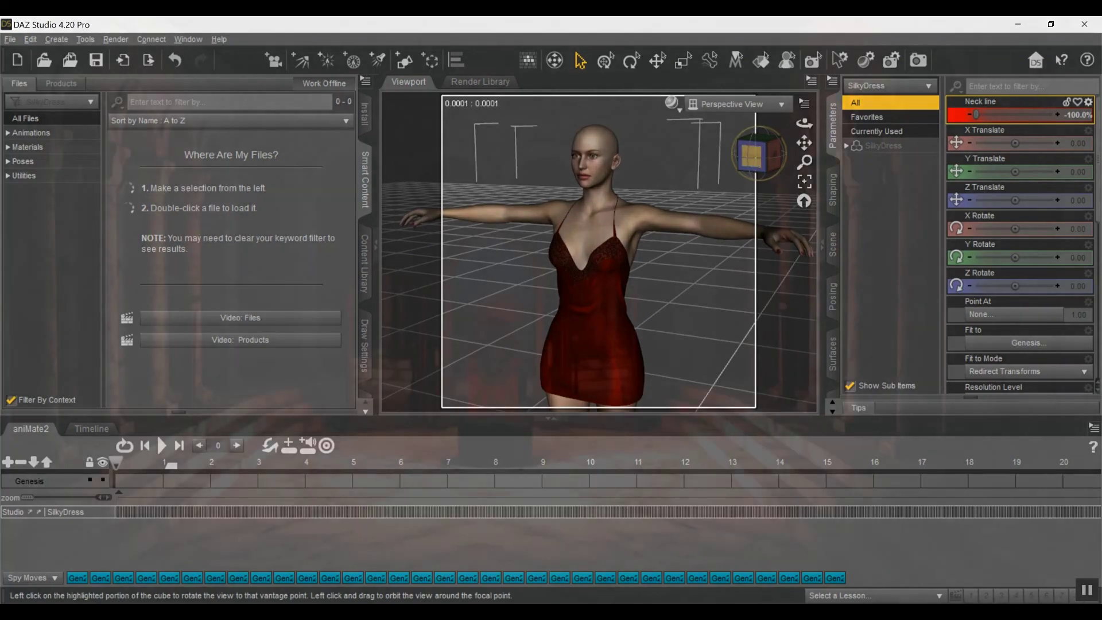